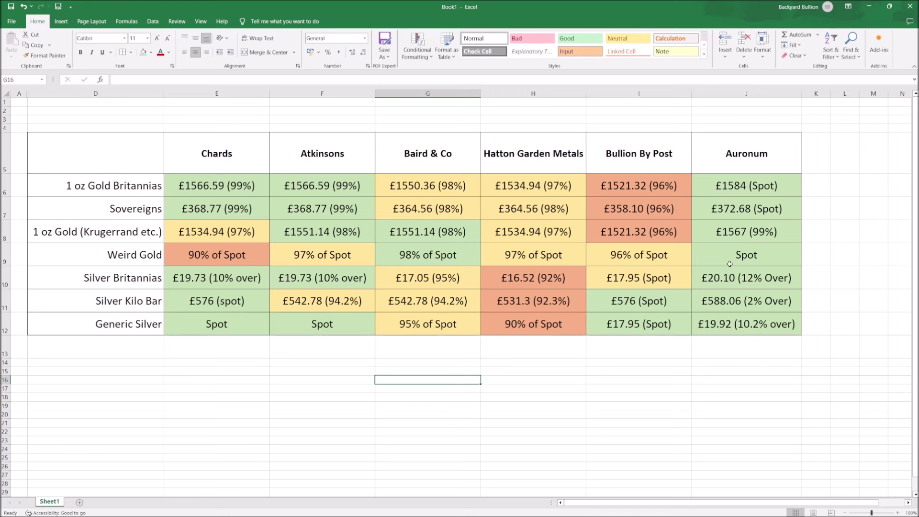
Step: Highlight the Auronum price column in the dealer comparison table, then clear the highlight
{"action": "left_click_drag", "start_coordinate": [727, 128], "coordinate": [744, 358]}
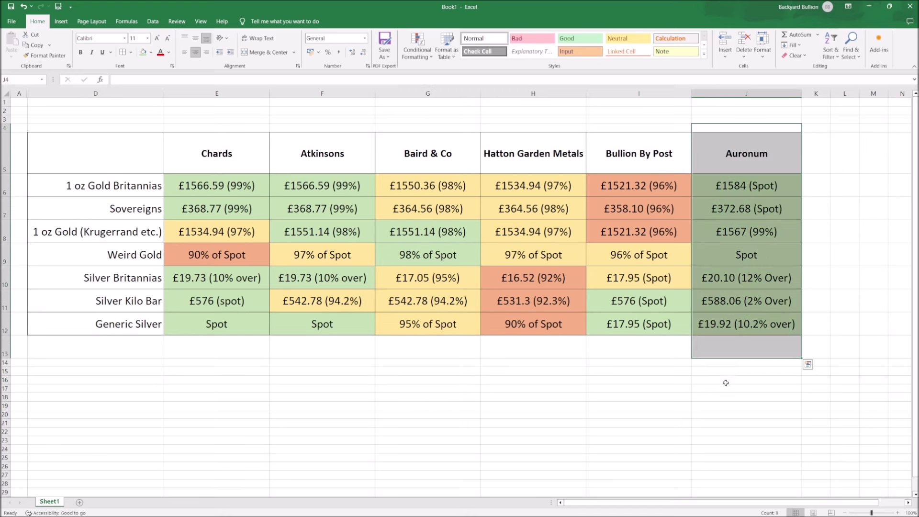
{"action": "left_click", "coordinate": [712, 423]}
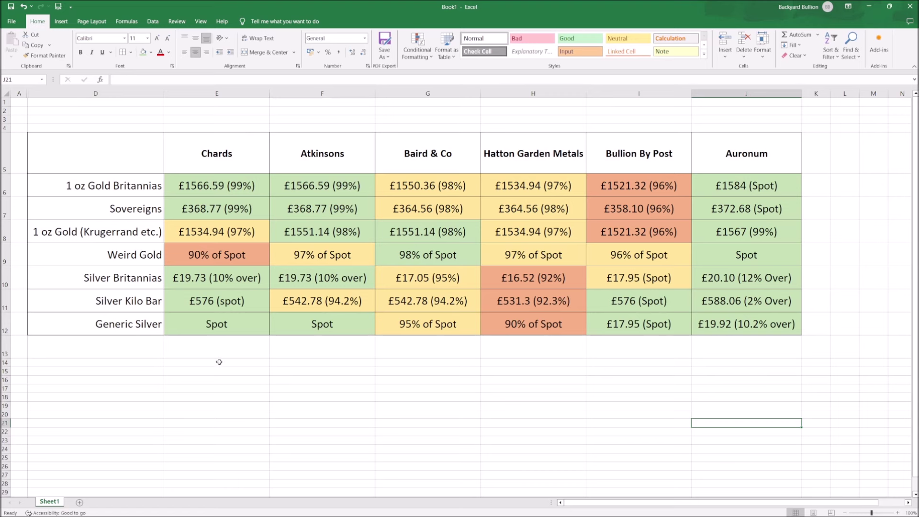
{"action": "mouse_move", "coordinate": [356, 510]}
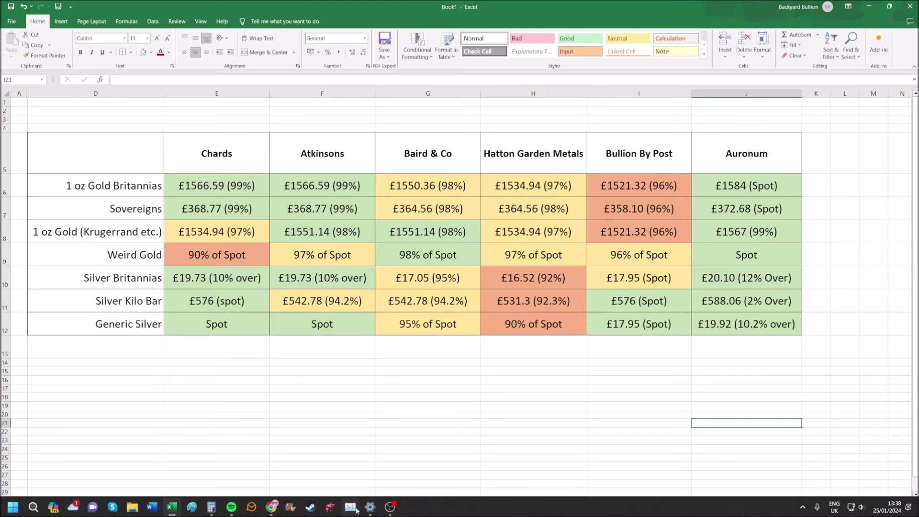
{"action": "left_click", "coordinate": [271, 506]}
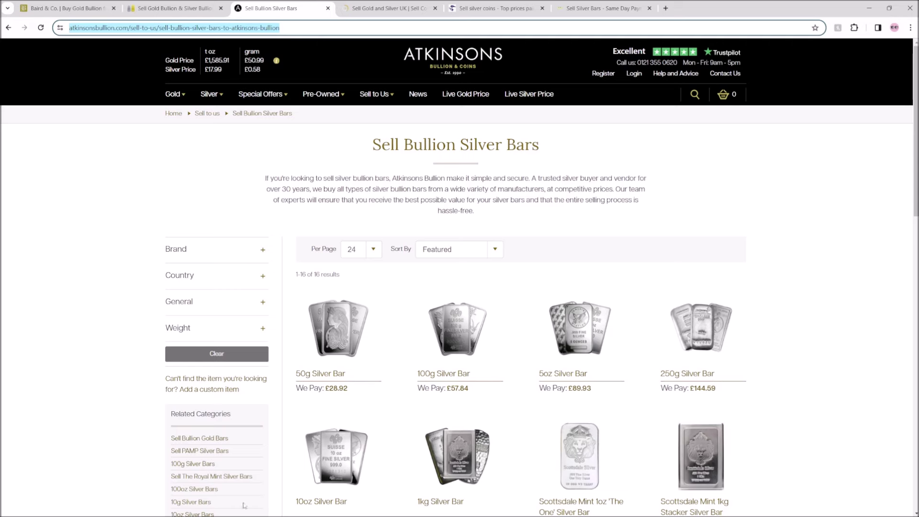
{"action": "left_click", "coordinate": [172, 507]}
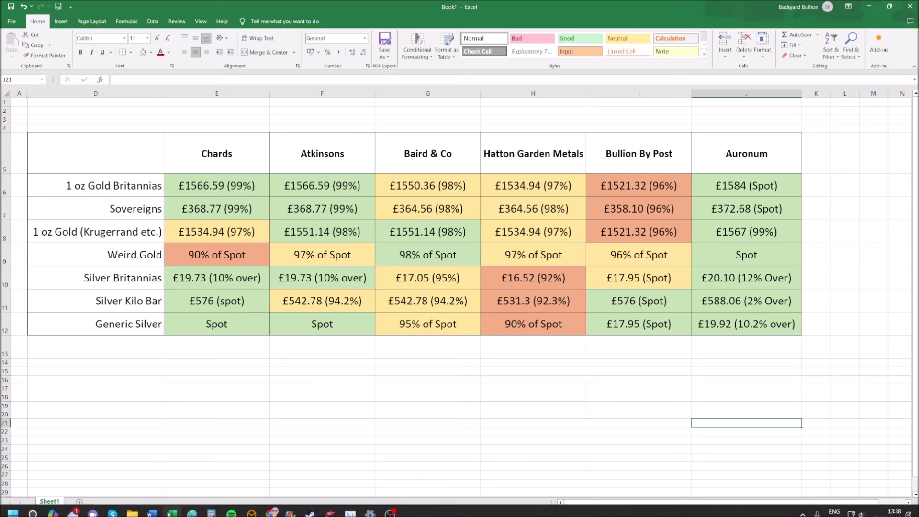
Step: Switch to Chrome and examine the Atkinsons buy-back prices for all gold coins
{"action": "left_click", "coordinate": [267, 511]}
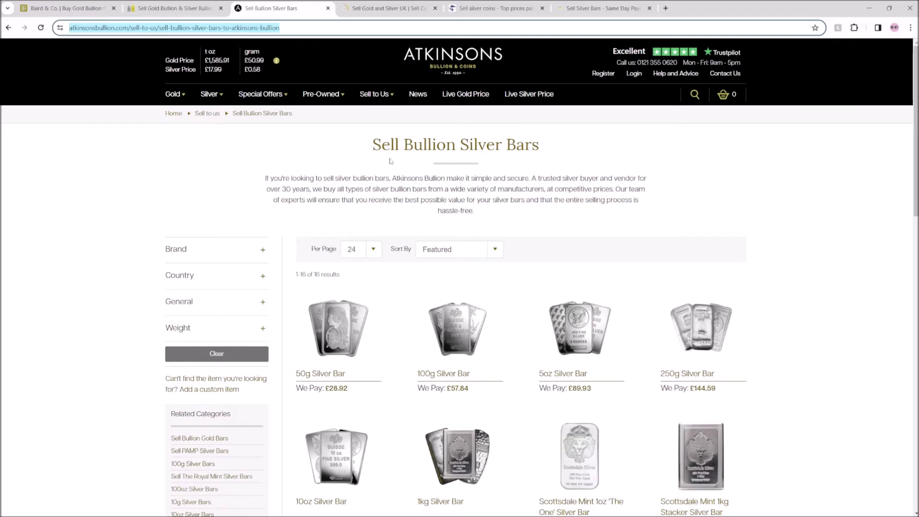
{"action": "left_click", "coordinate": [366, 94]}
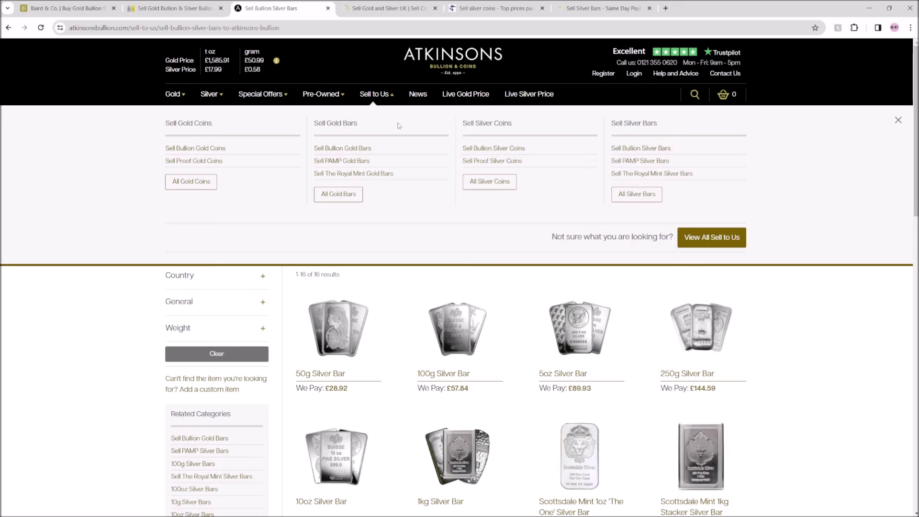
{"action": "left_click", "coordinate": [187, 184]}
{"action": "scroll", "coordinate": [744, 233], "scroll_direction": "down", "scroll_amount": 3}
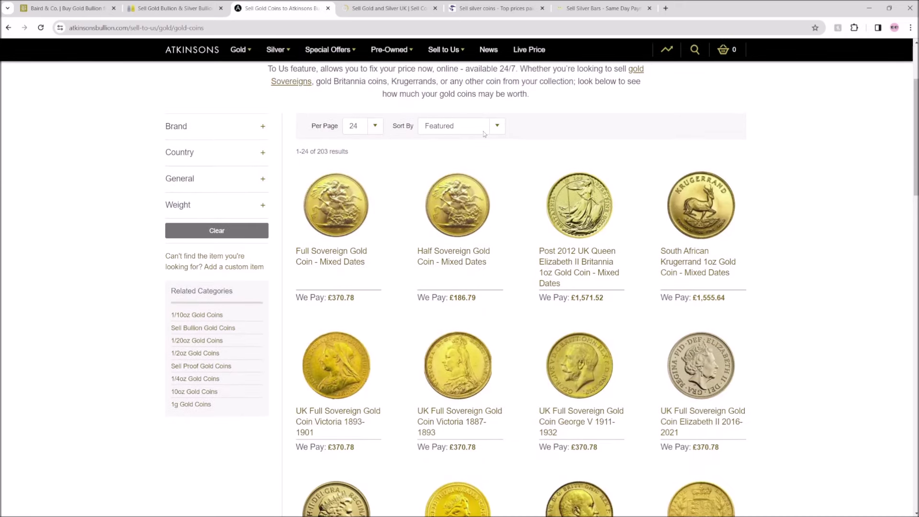
{"action": "scroll", "coordinate": [536, 240], "scroll_direction": "down", "scroll_amount": 3}
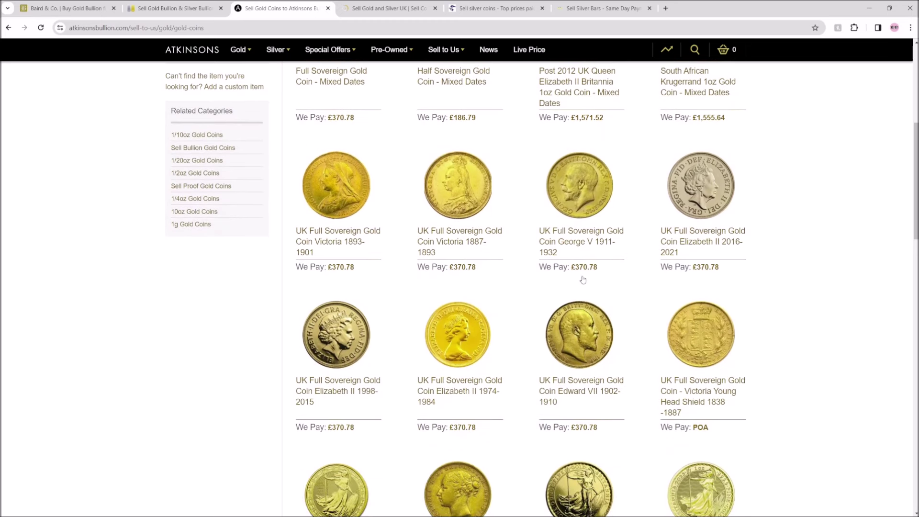
{"action": "scroll", "coordinate": [582, 279], "scroll_direction": "down", "scroll_amount": 4}
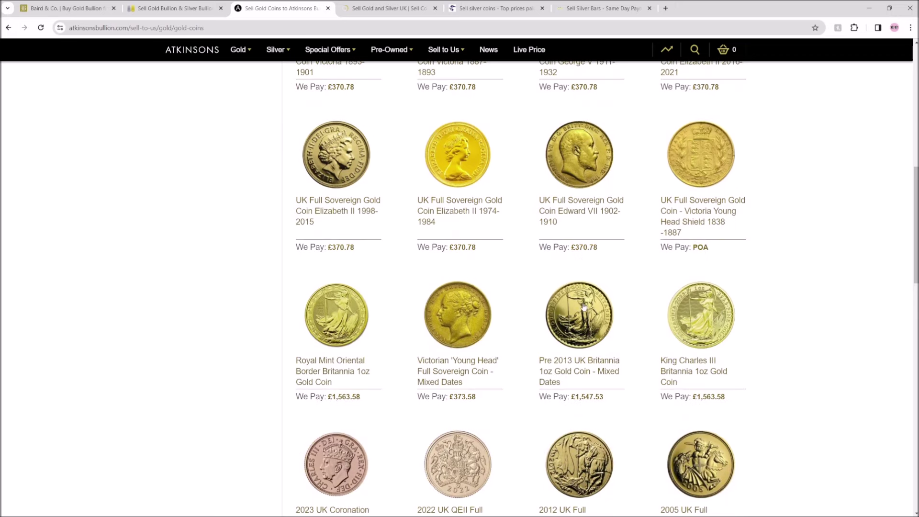
{"action": "scroll", "coordinate": [550, 306], "scroll_direction": "up", "scroll_amount": 8}
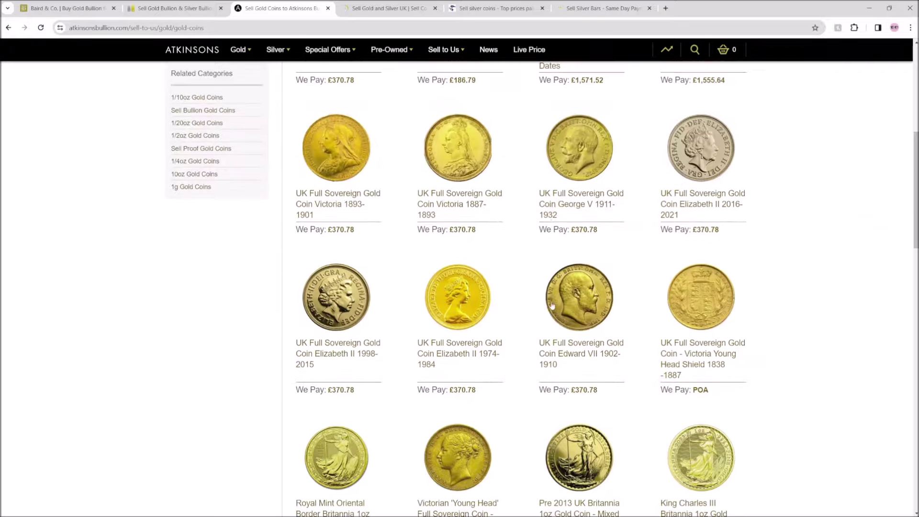
{"action": "scroll", "coordinate": [543, 301], "scroll_direction": "up", "scroll_amount": 4}
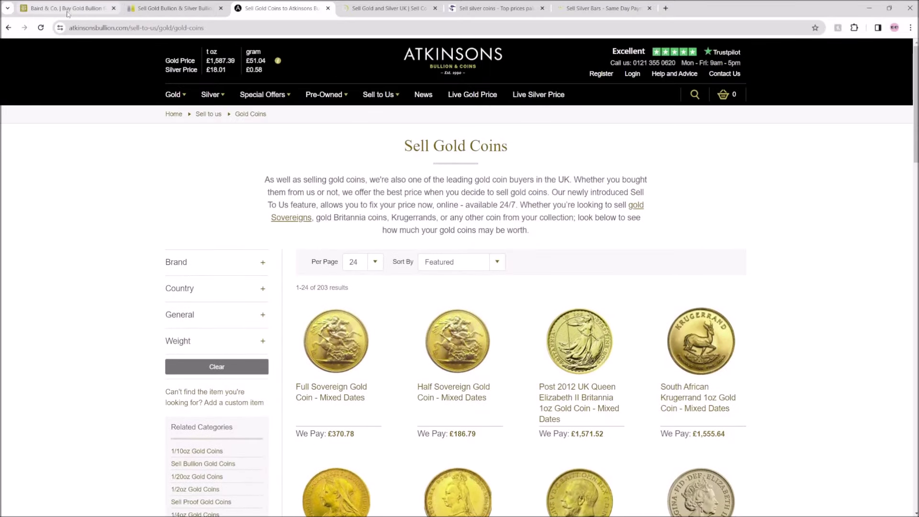
Step: Examine the gold and silver buy-back prices on the BullionByPost selling page
{"action": "left_click", "coordinate": [134, 13]}
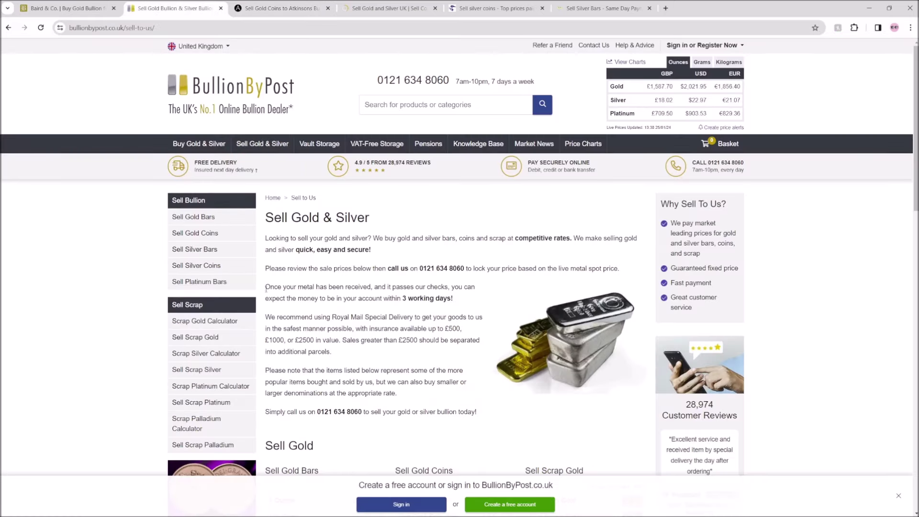
{"action": "scroll", "coordinate": [266, 289], "scroll_direction": "down", "scroll_amount": 5}
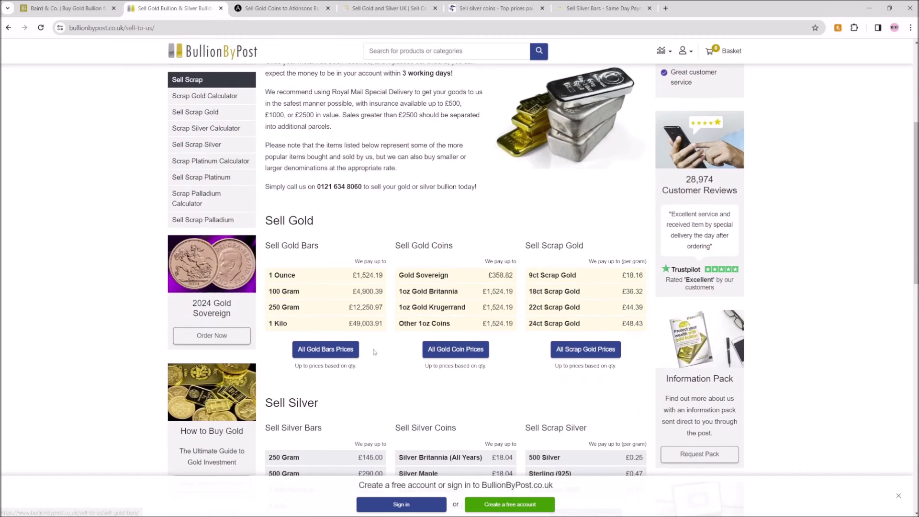
{"action": "scroll", "coordinate": [487, 386], "scroll_direction": "down", "scroll_amount": 2}
{"action": "scroll", "coordinate": [487, 381], "scroll_direction": "up", "scroll_amount": 4}
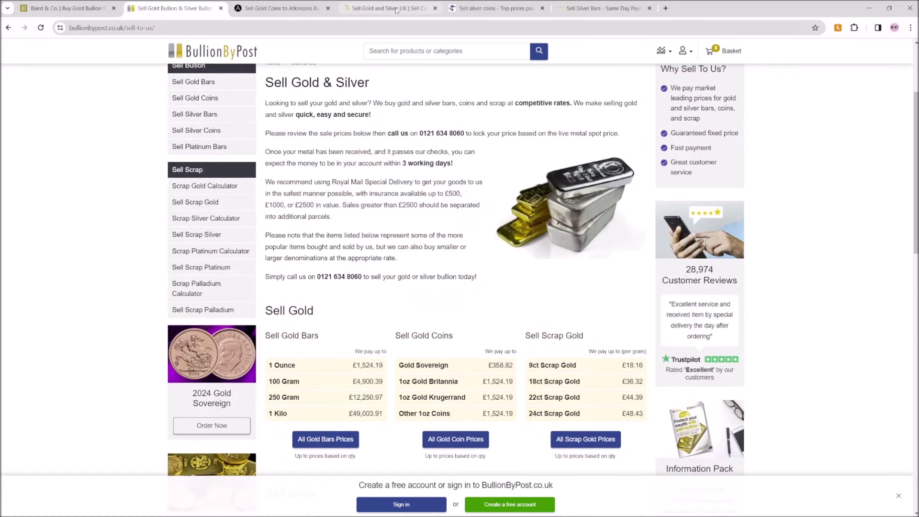
Step: Examine the prices Chards pays for gold and silver coins and bars on its selling page
{"action": "left_click", "coordinate": [396, 9]}
{"action": "scroll", "coordinate": [396, 304], "scroll_direction": "up", "scroll_amount": 5}
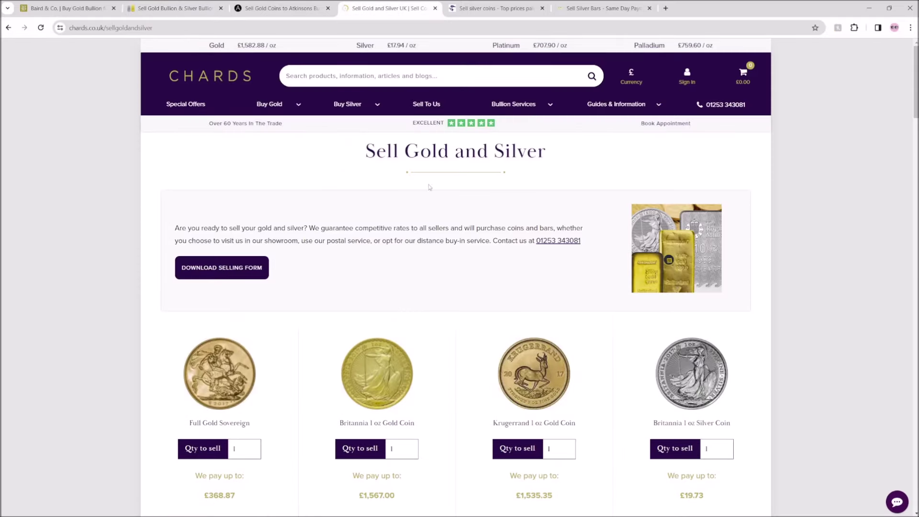
{"action": "scroll", "coordinate": [439, 223], "scroll_direction": "down", "scroll_amount": 3}
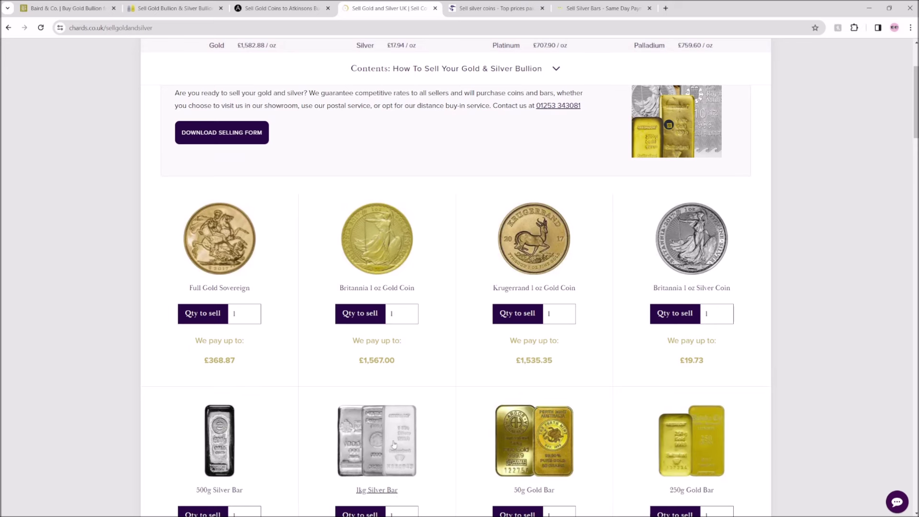
{"action": "scroll", "coordinate": [364, 440], "scroll_direction": "down", "scroll_amount": 2}
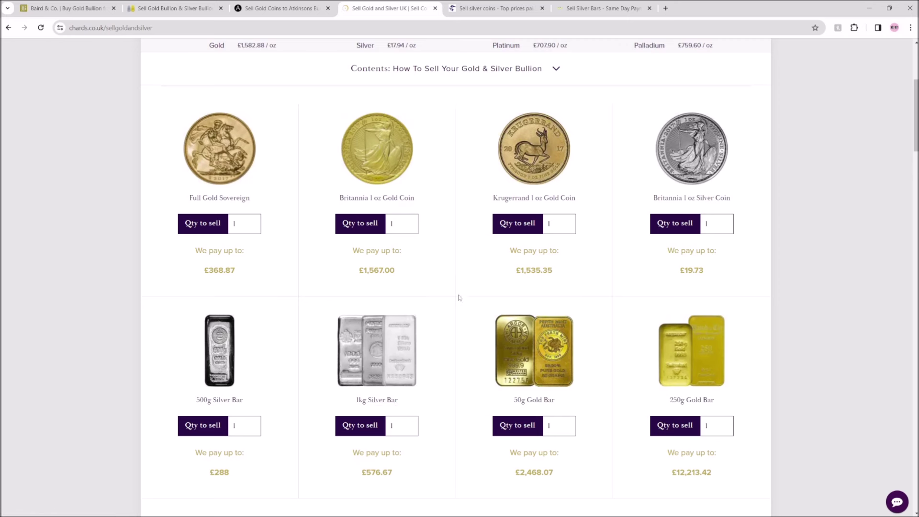
Step: Switch to Excel and go through the Chards column of the comparison table, from 1 oz Gold Britannias to Generic Silver
{"action": "mouse_move", "coordinate": [213, 510]}
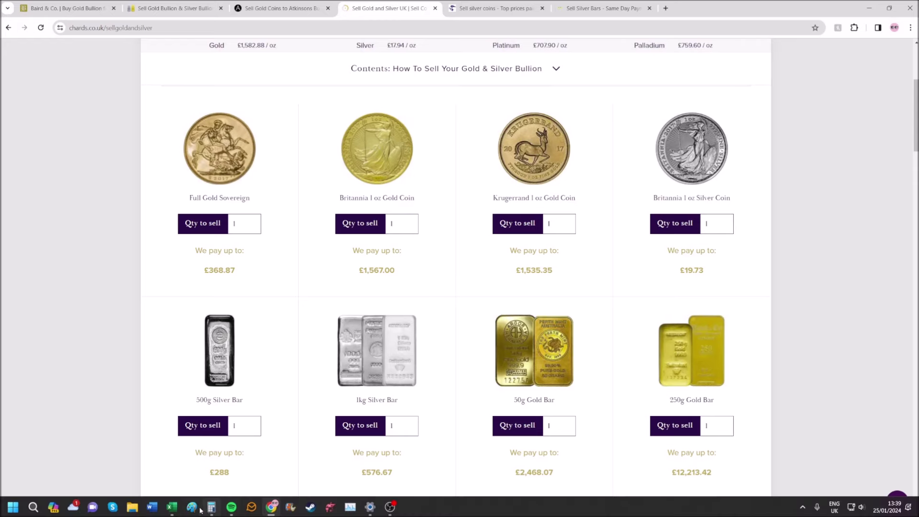
{"action": "left_click", "coordinate": [171, 507]}
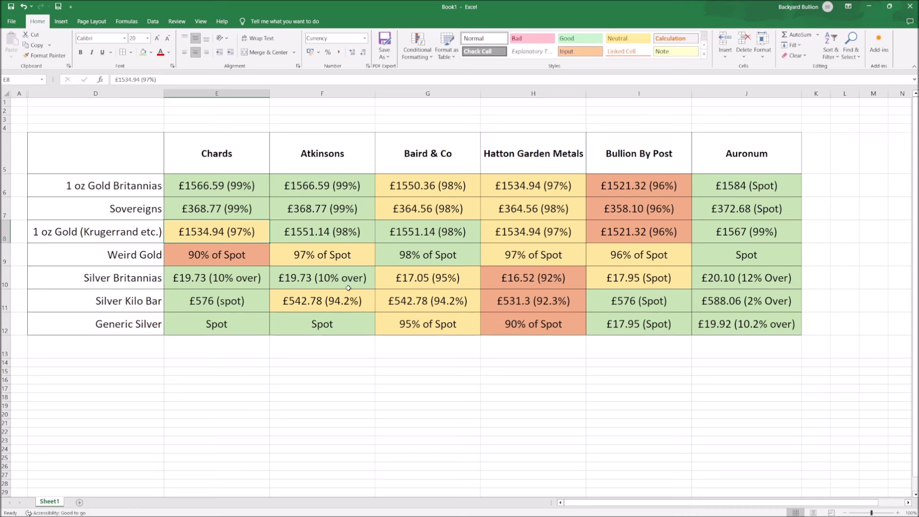
{"action": "key", "text": "Down"}
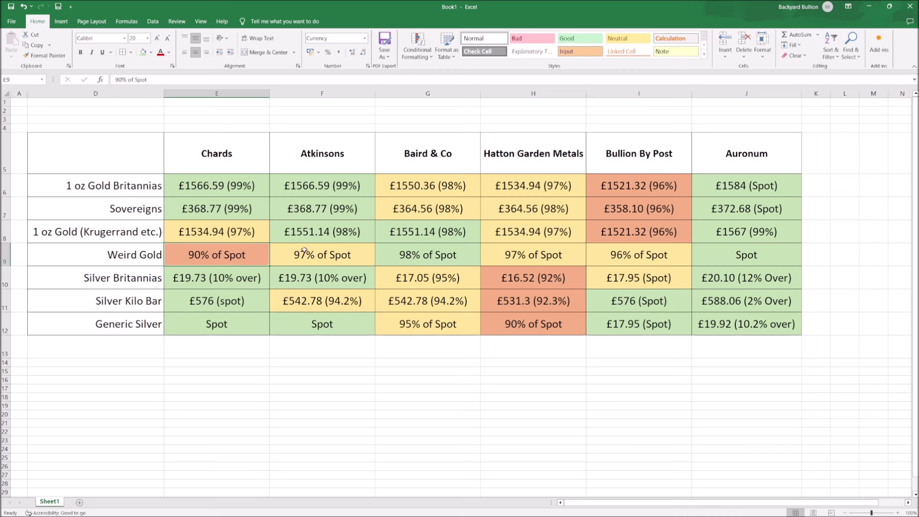
{"action": "left_click_drag", "start_coordinate": [249, 189], "coordinate": [254, 325]}
{"action": "left_click", "coordinate": [256, 355]}
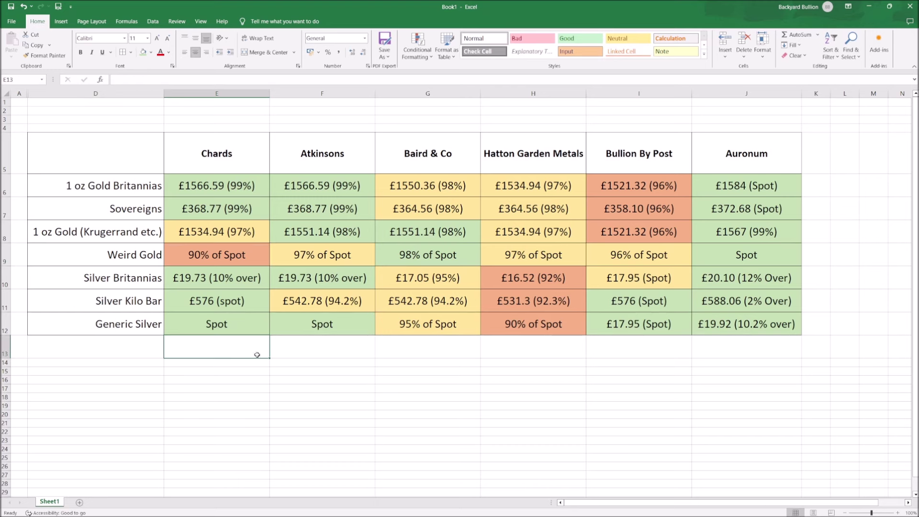
{"action": "left_click", "coordinate": [251, 191]}
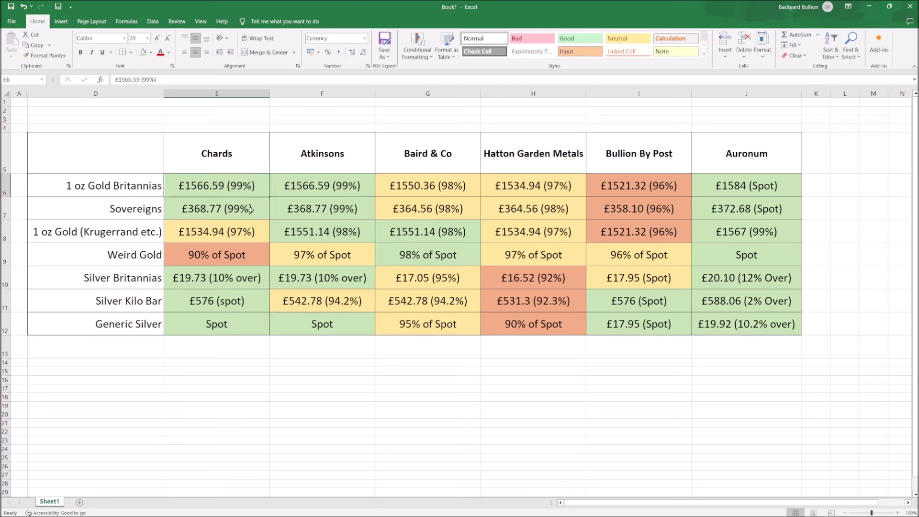
{"action": "left_click", "coordinate": [250, 209]}
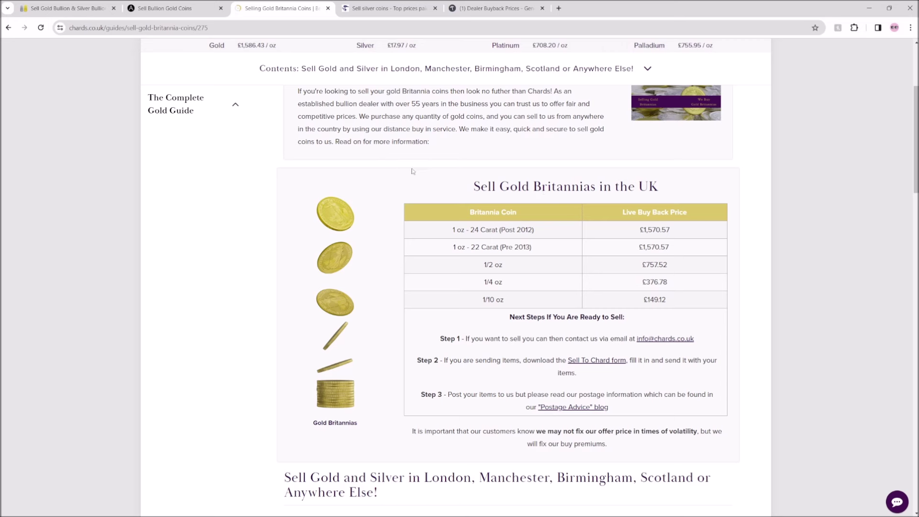
Step: In Calculator, double the 1/2 oz Britannia price of 757.52 and divide the result by the gold spot price of 1586.43
{"action": "left_click", "coordinate": [213, 507]}
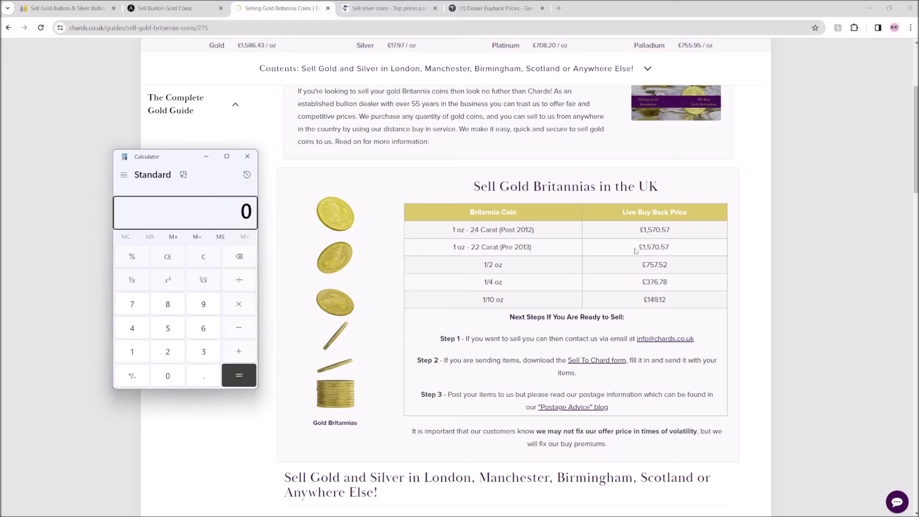
{"action": "left_click_drag", "start_coordinate": [633, 252], "coordinate": [672, 247]}
{"action": "left_click", "coordinate": [500, 330]}
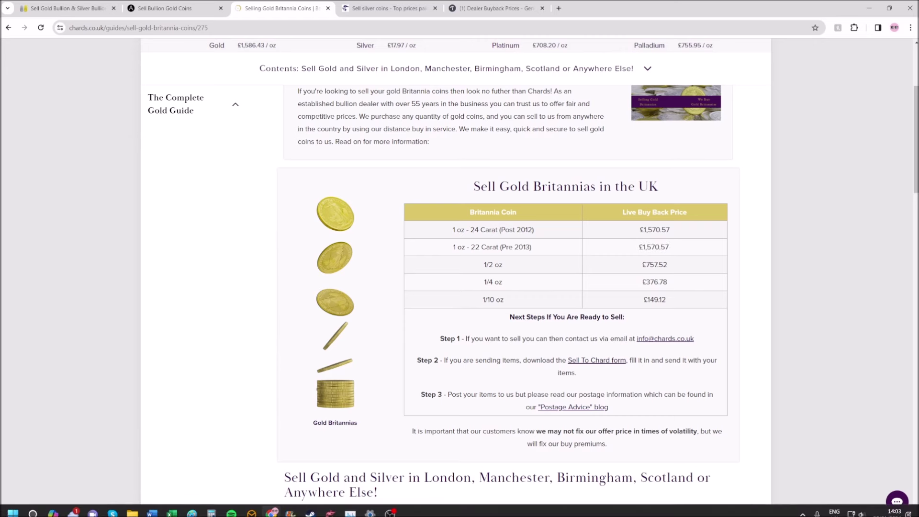
{"action": "left_click", "coordinate": [209, 512]}
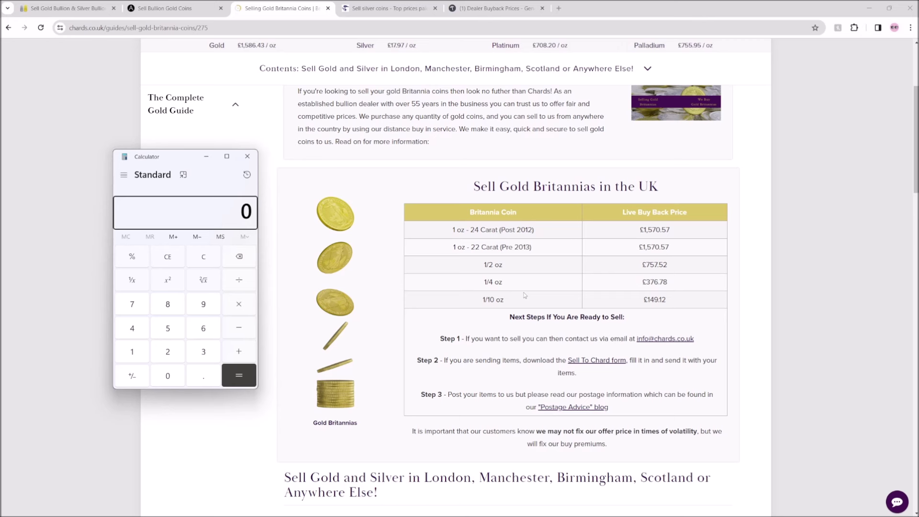
{"action": "type", "text": "757.52*2"}
{"action": "key", "text": "Return"}
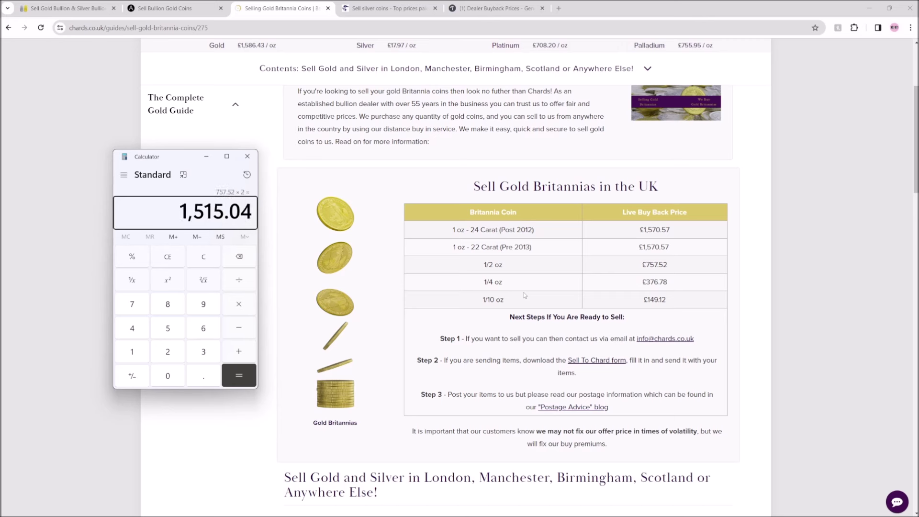
{"action": "type", "text": "/158"}
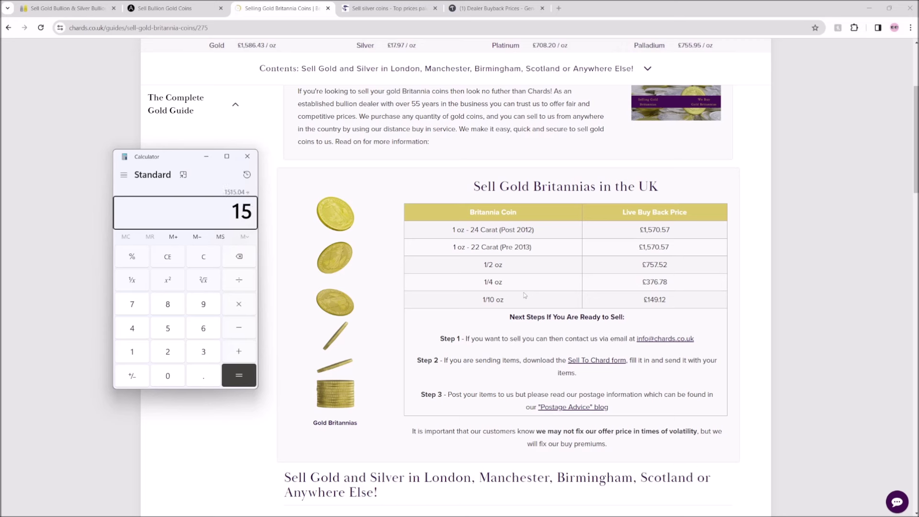
{"action": "type", "text": "6.43"}
{"action": "key", "text": "Return"}
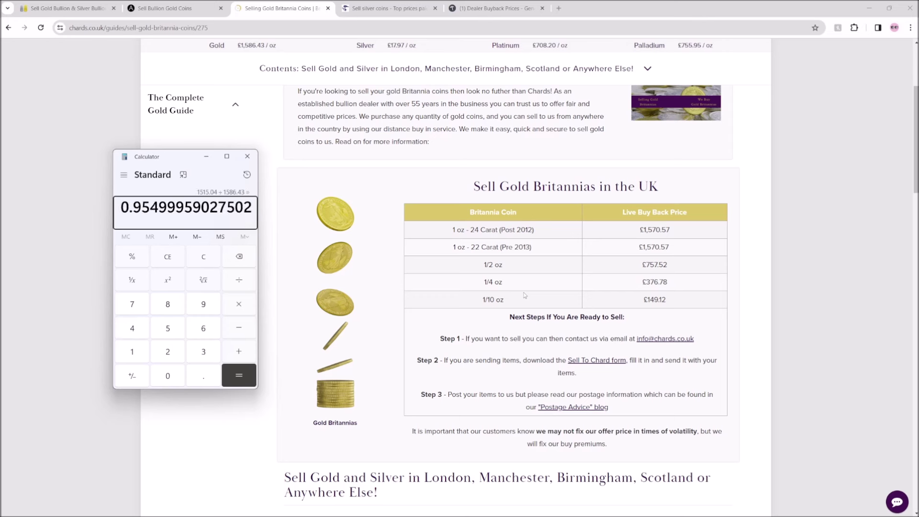
Step: Multiply the 1/4 oz Britannia price of 376.78 by 4, divide the result by 1586.436, and close Calculator
{"action": "type", "text": "37"}
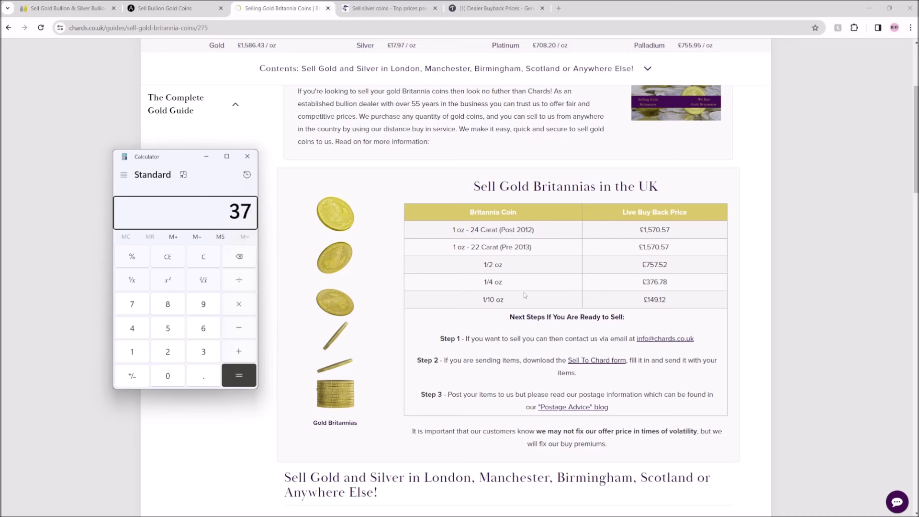
{"action": "type", "text": "6.78*4"}
{"action": "key", "text": "Return"}
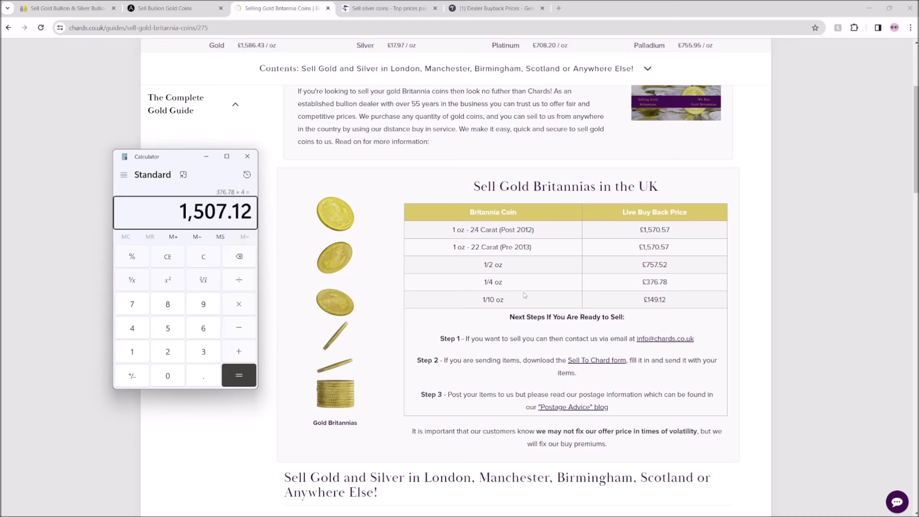
{"action": "key", "text": "Return"}
{"action": "type", "text": "1586.436"}
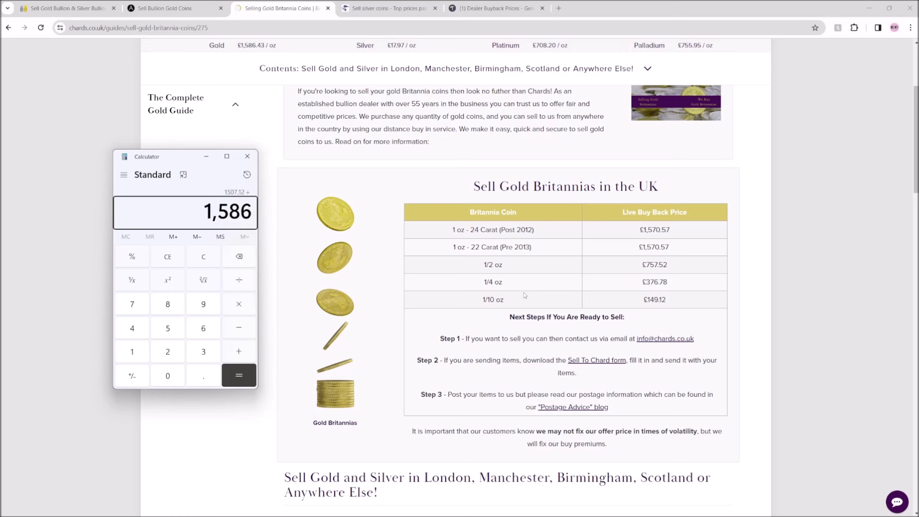
{"action": "key", "text": "Return"}
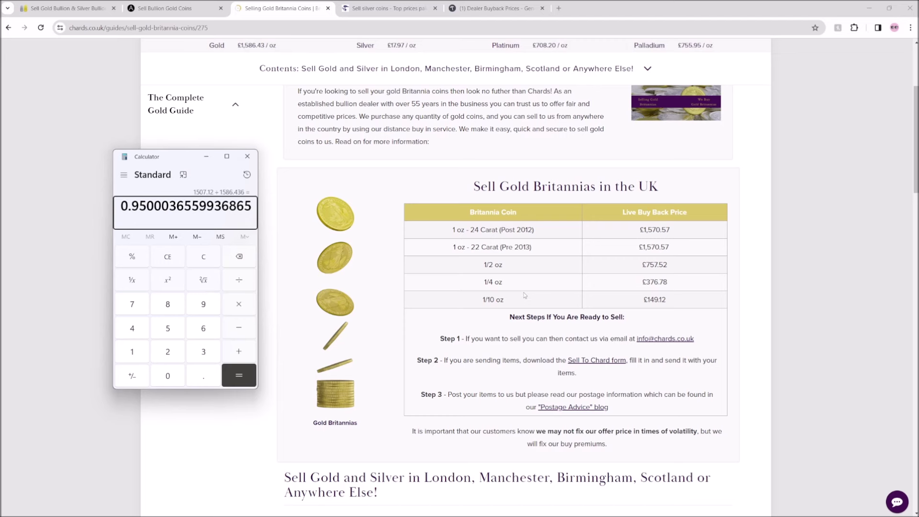
{"action": "left_click", "coordinate": [247, 156]}
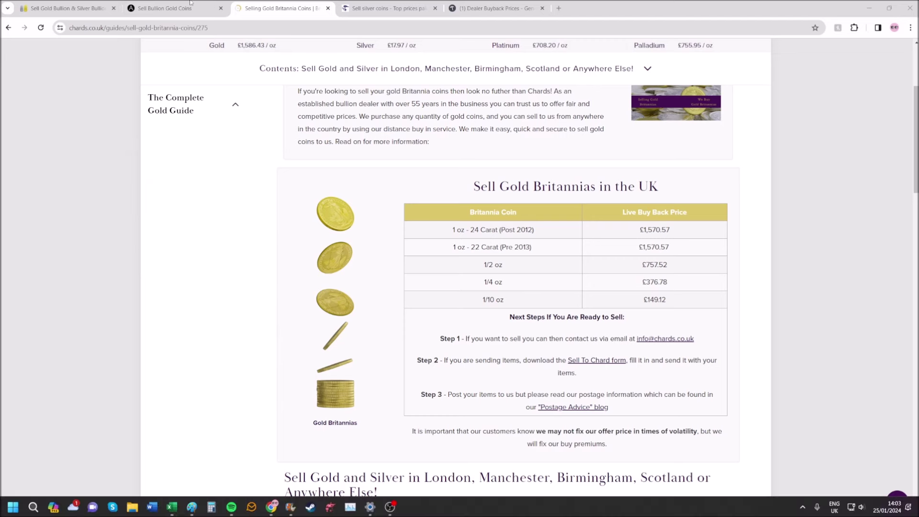
Step: Compare Atkinsons' Britannia buy-back prices with Chards' page, and review the Chards gold rows in the Excel comparison table
{"action": "left_click", "coordinate": [209, 7]}
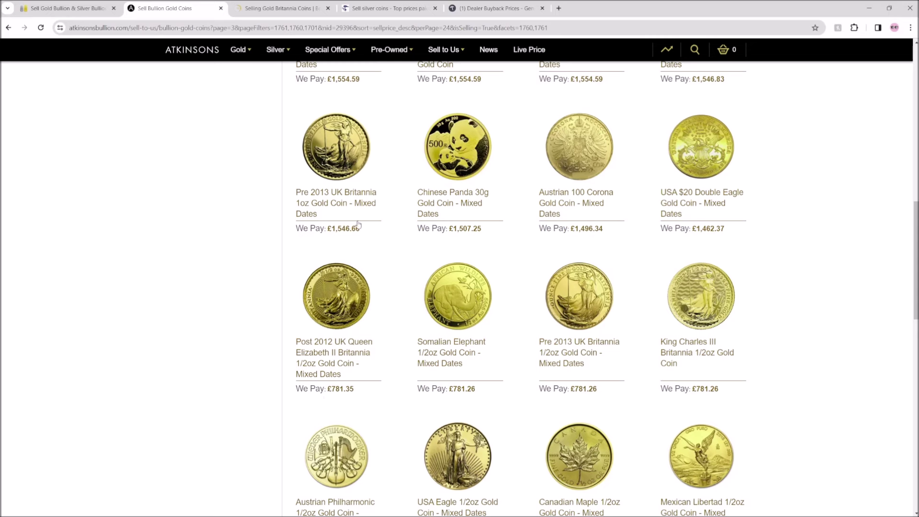
{"action": "left_click", "coordinate": [280, 12]}
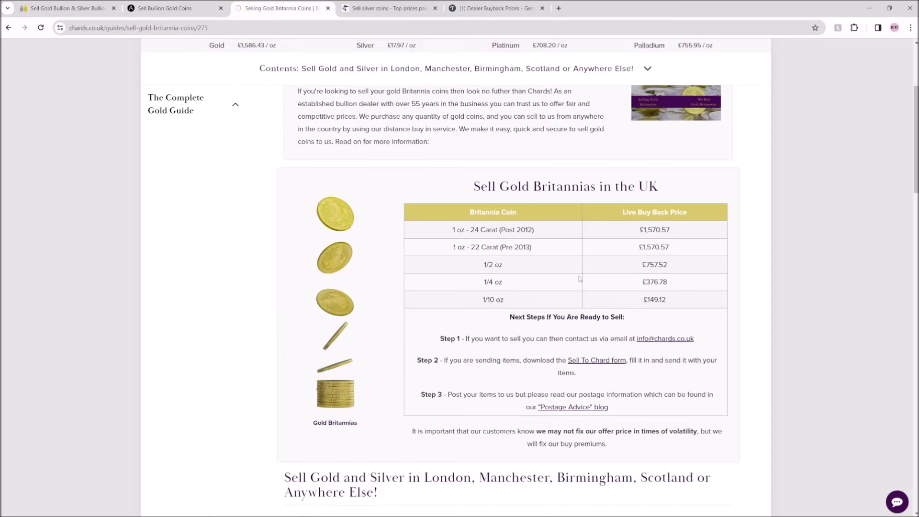
{"action": "left_click", "coordinate": [177, 508]}
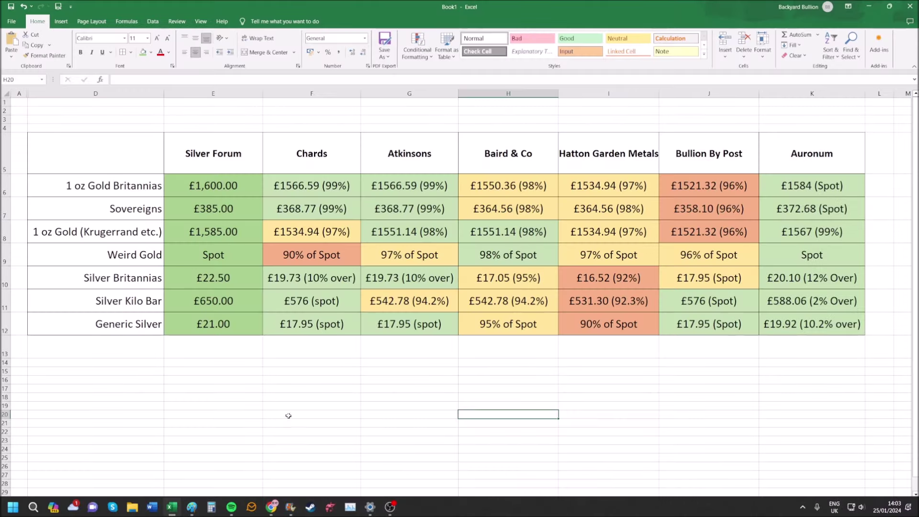
{"action": "left_click_drag", "start_coordinate": [318, 187], "coordinate": [313, 256]}
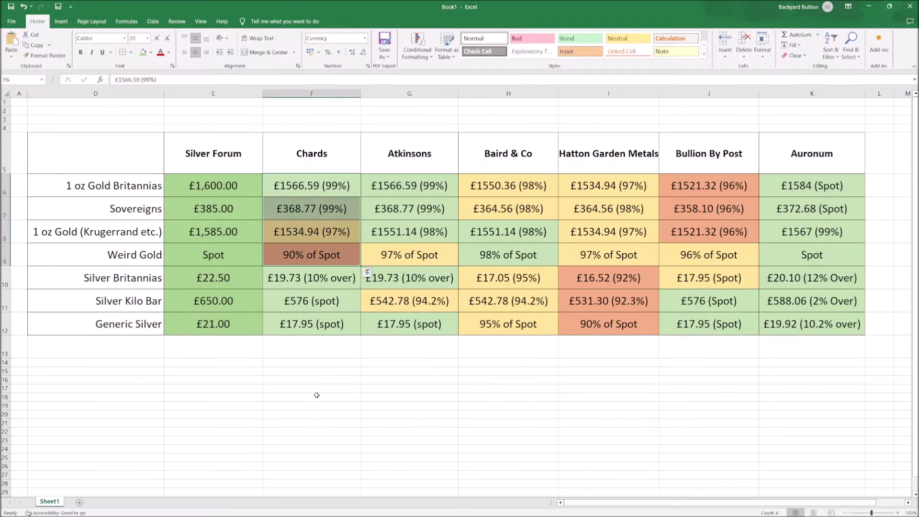
{"action": "left_click_drag", "start_coordinate": [154, 194], "coordinate": [358, 201]}
{"action": "left_click", "coordinate": [397, 356]}
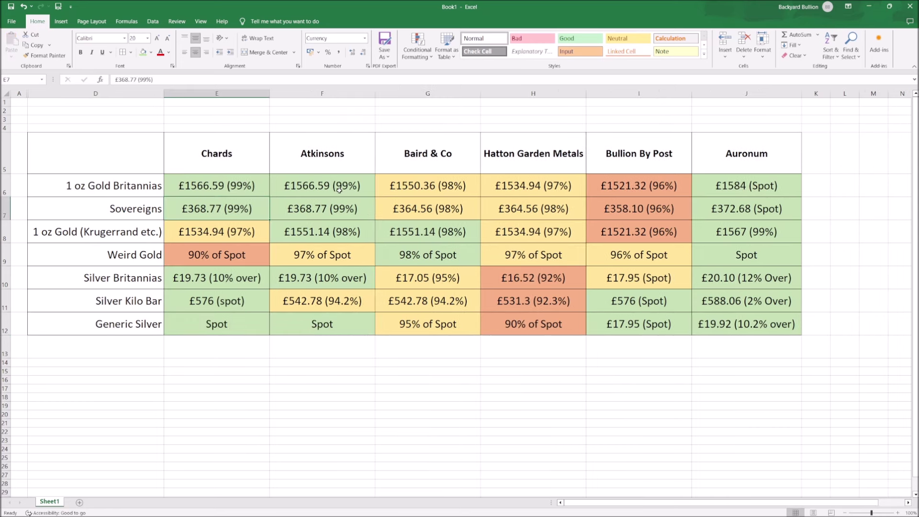
Step: Compare the 1 oz Gold Britannia and Sovereign prices of Chards, Atkinsons and Auronum in the table
{"action": "left_click_drag", "start_coordinate": [340, 191], "coordinate": [357, 211]}
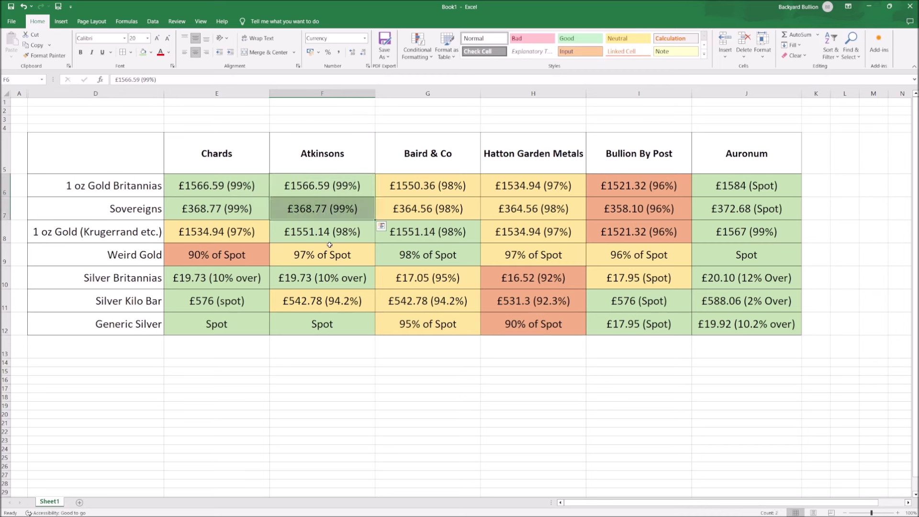
{"action": "left_click_drag", "start_coordinate": [258, 186], "coordinate": [261, 231]}
{"action": "left_click_drag", "start_coordinate": [327, 207], "coordinate": [261, 184]}
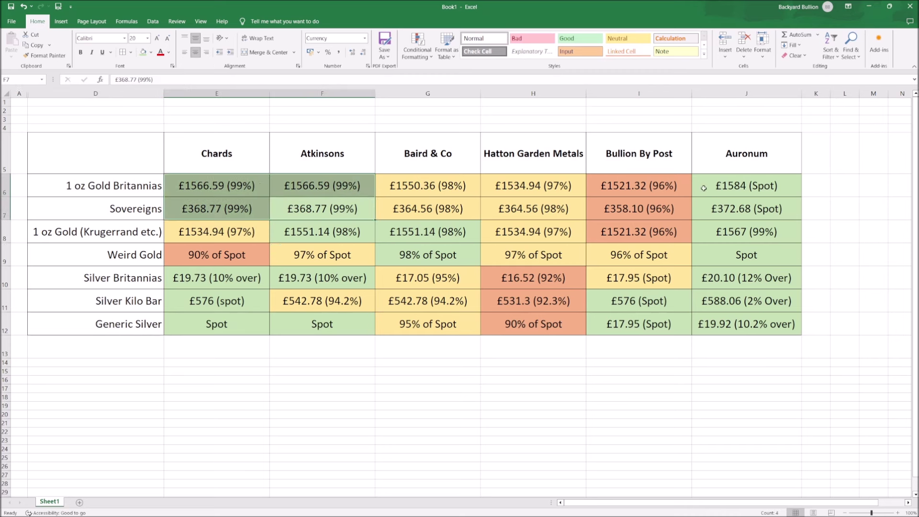
{"action": "left_click_drag", "start_coordinate": [740, 185], "coordinate": [741, 210]}
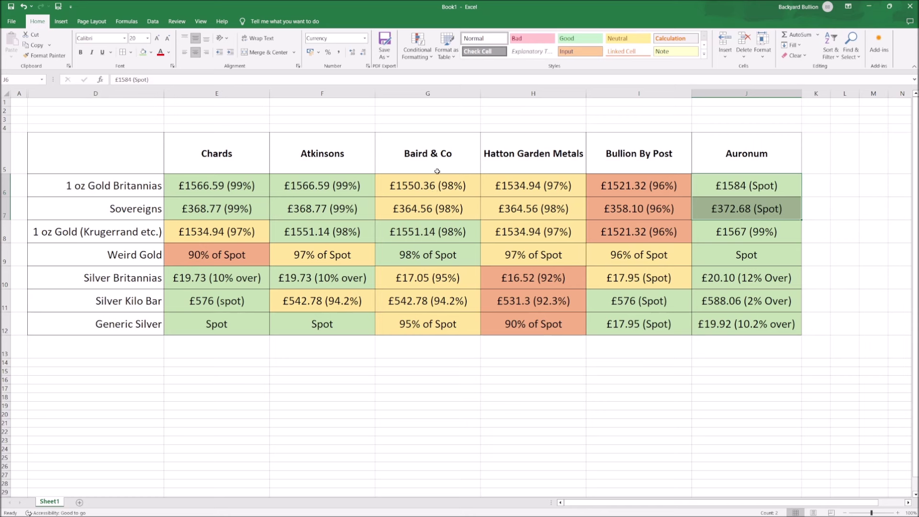
Step: Examine the Britannia and Sovereign prices of Baird & Co and Hatton Garden Metals, plus Baird & Co's Weird Gold rate
{"action": "left_click", "coordinate": [550, 209]}
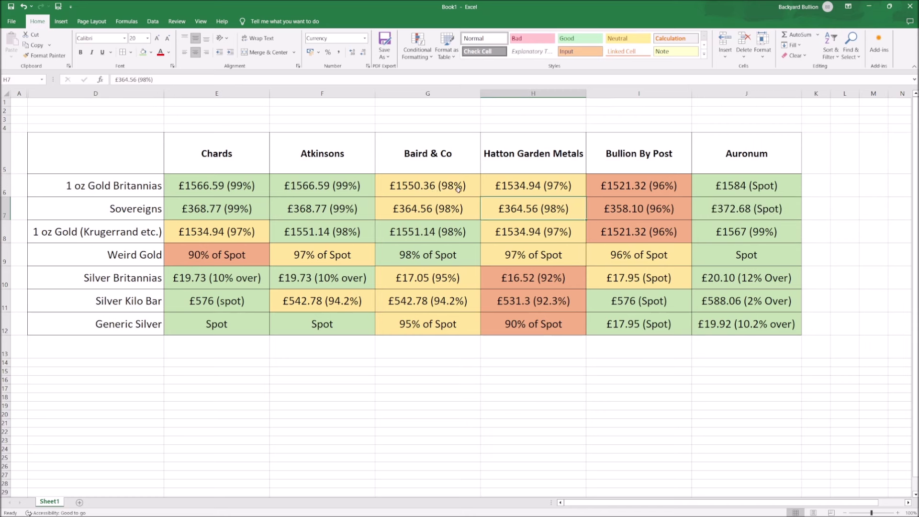
{"action": "left_click_drag", "start_coordinate": [459, 190], "coordinate": [536, 210]}
{"action": "left_click", "coordinate": [462, 246]}
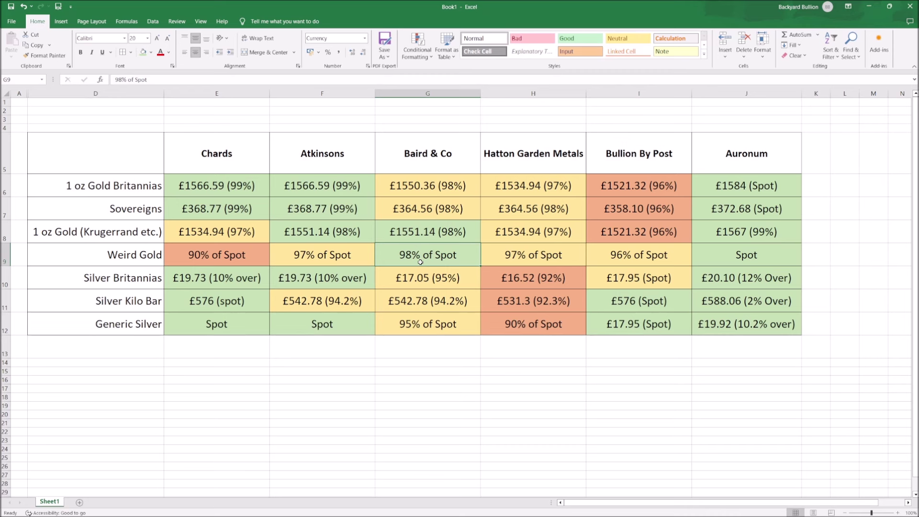
{"action": "left_click", "coordinate": [332, 247]}
{"action": "left_click", "coordinate": [421, 190]}
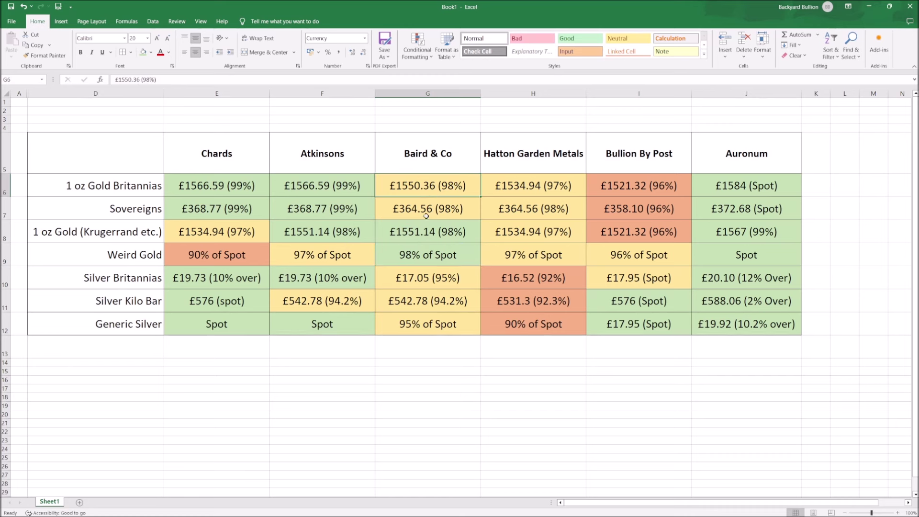
{"action": "left_click", "coordinate": [429, 254]}
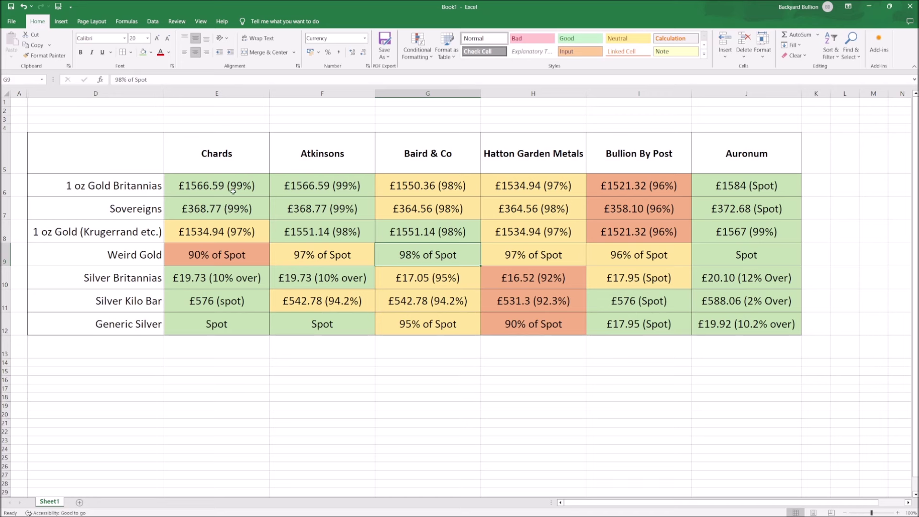
Step: Compare the Chards and Atkinsons gold rows, from 1 oz Gold Britannias to Krugerrands and Weird Gold
{"action": "left_click_drag", "start_coordinate": [231, 188], "coordinate": [237, 206]}
{"action": "left_click", "coordinate": [238, 229]}
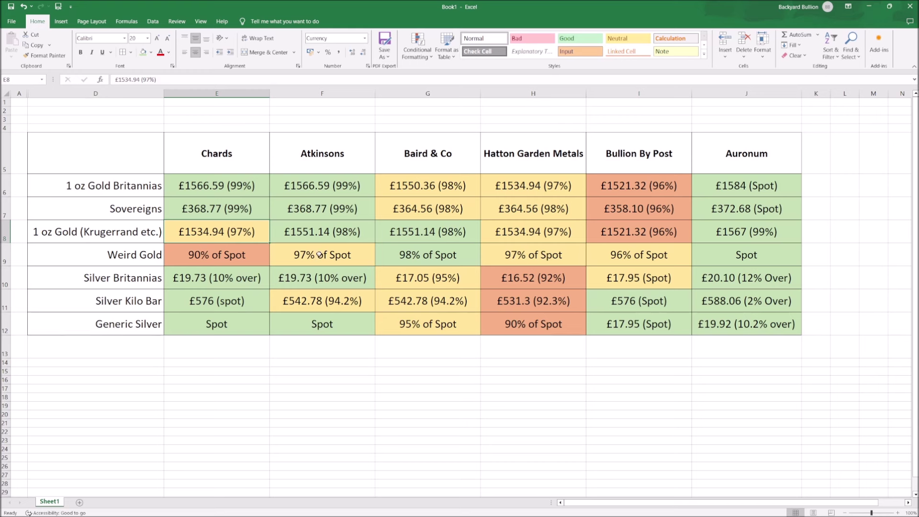
{"action": "key", "text": "Right"}
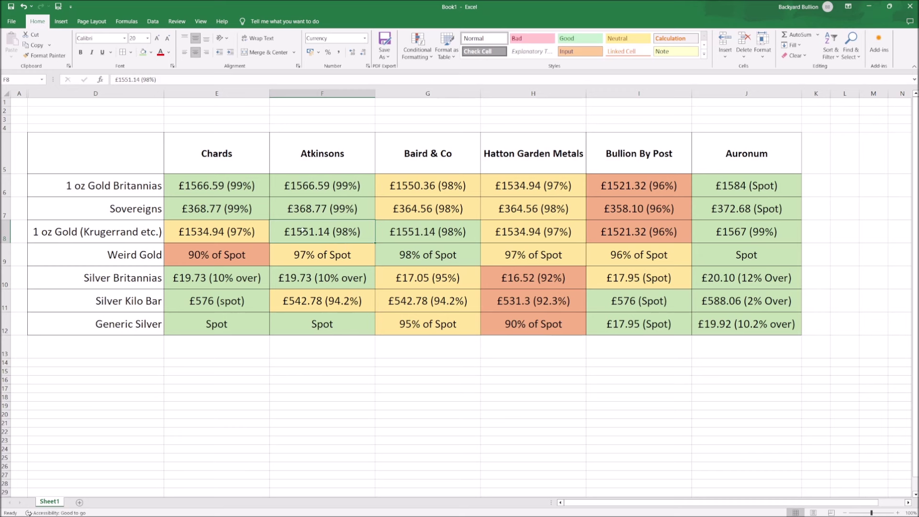
{"action": "left_click", "coordinate": [344, 254]}
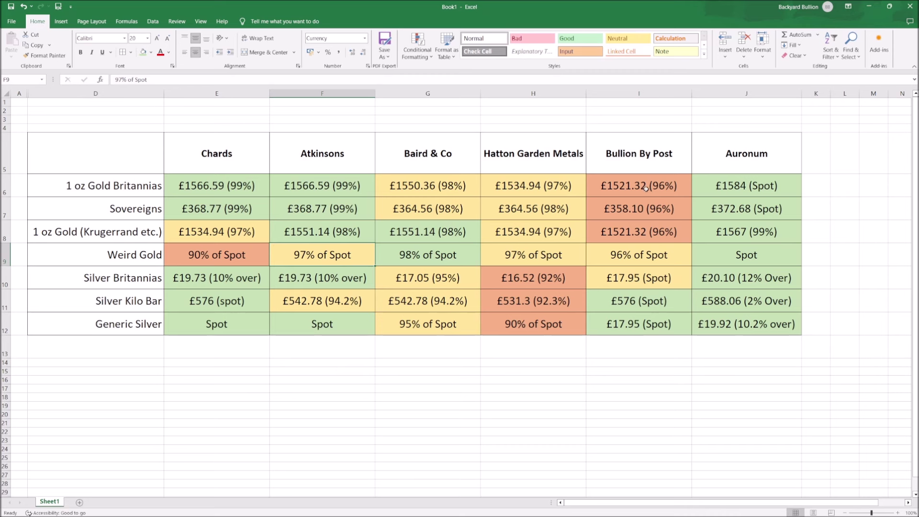
Step: Review Bullion By Post's gold prices against the gold and silver prices of Hatton Garden Metals
{"action": "left_click_drag", "start_coordinate": [645, 188], "coordinate": [639, 233]}
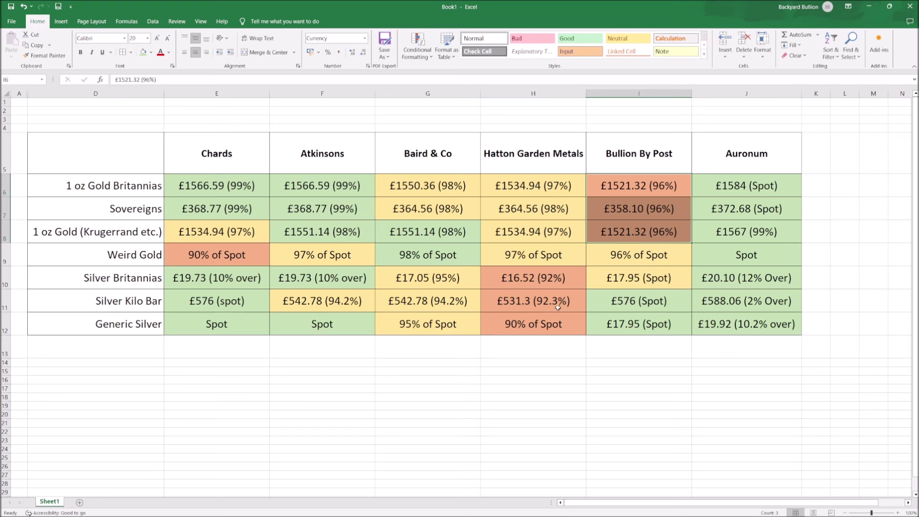
{"action": "left_click", "coordinate": [641, 155]}
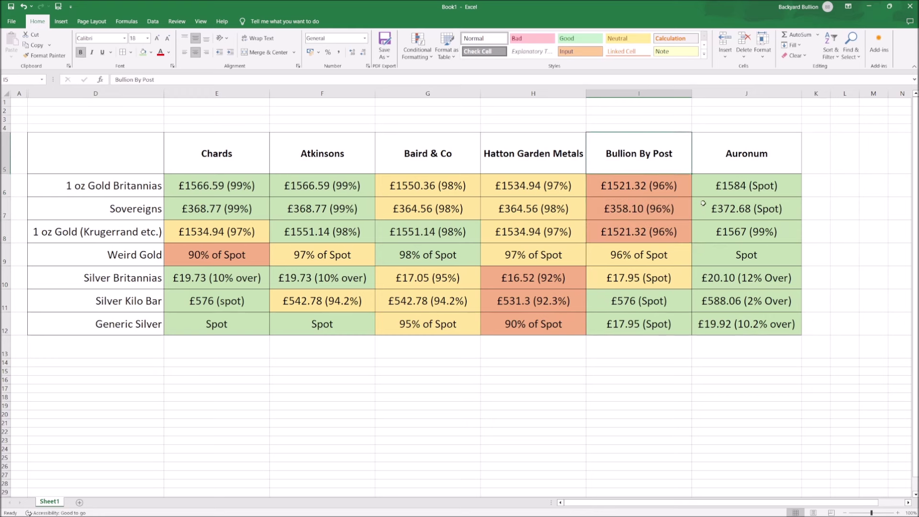
{"action": "left_click_drag", "start_coordinate": [670, 189], "coordinate": [669, 253]}
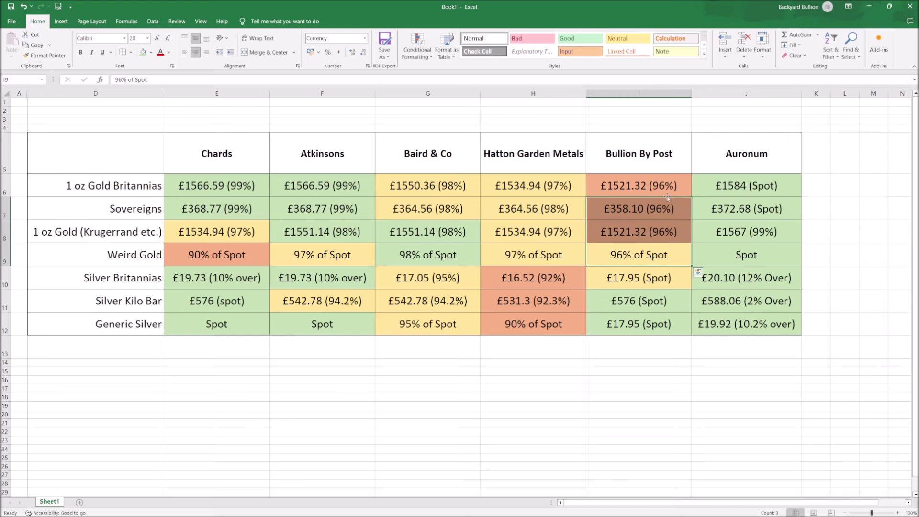
{"action": "left_click_drag", "start_coordinate": [667, 194], "coordinate": [667, 258]}
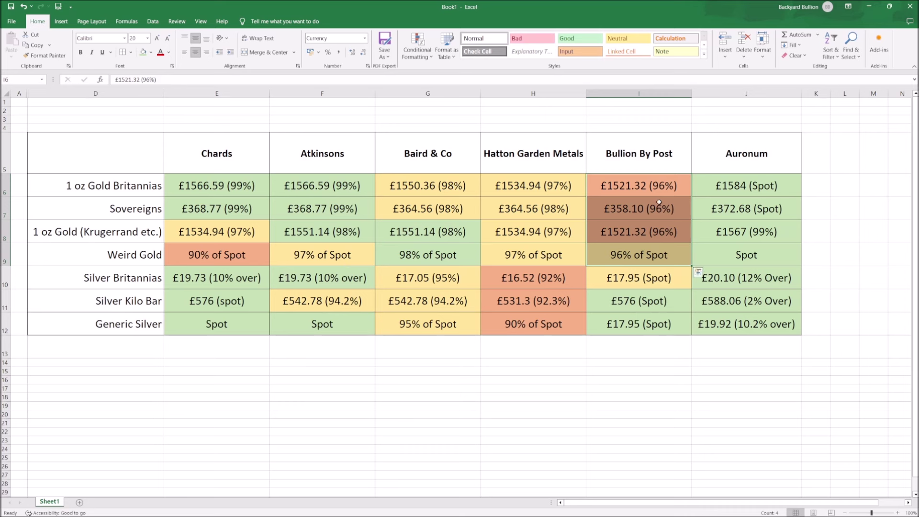
{"action": "left_click", "coordinate": [660, 187]}
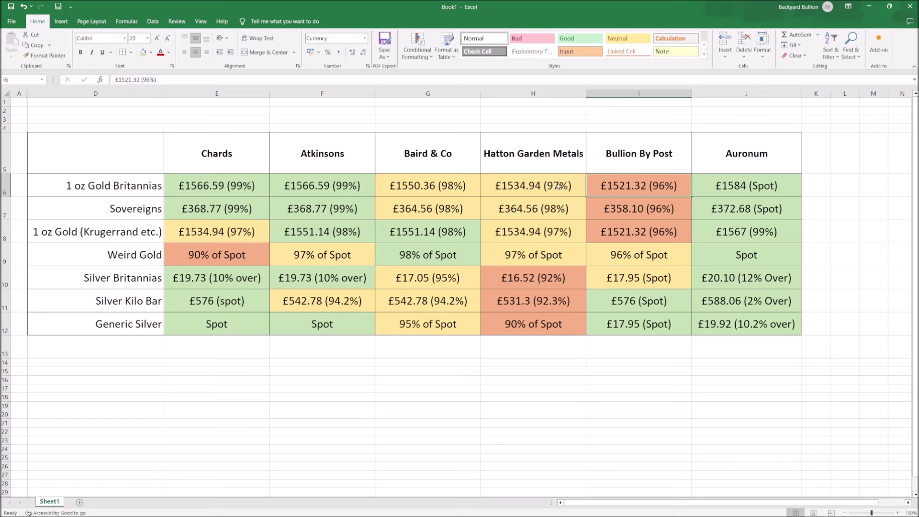
{"action": "left_click_drag", "start_coordinate": [536, 186], "coordinate": [565, 197]}
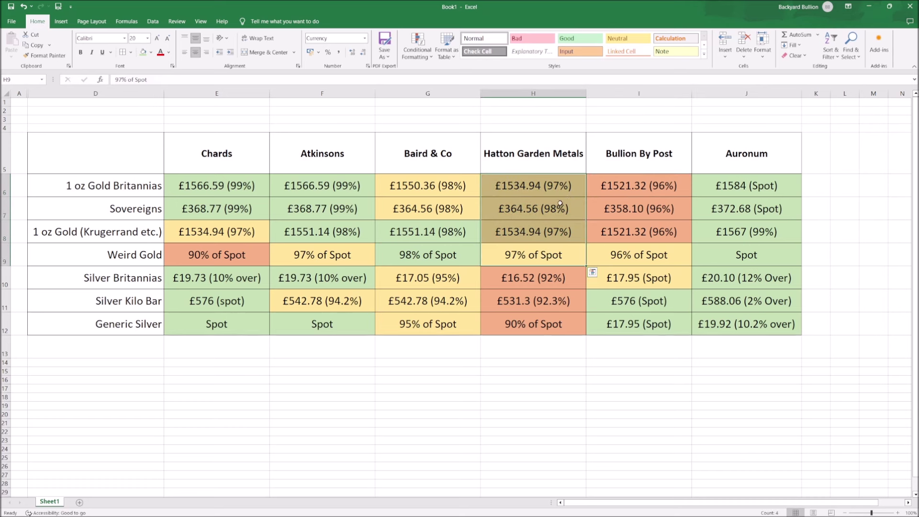
{"action": "left_click_drag", "start_coordinate": [525, 277], "coordinate": [558, 340]}
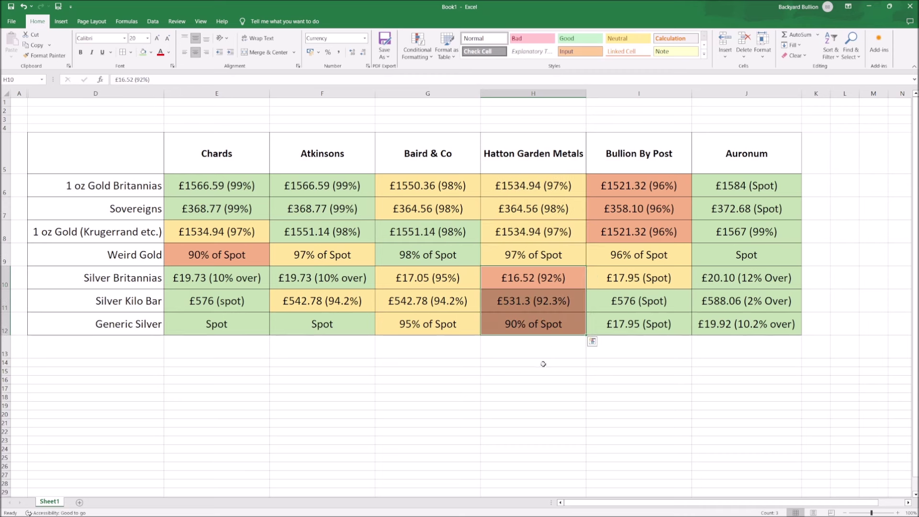
{"action": "left_click", "coordinate": [271, 407]}
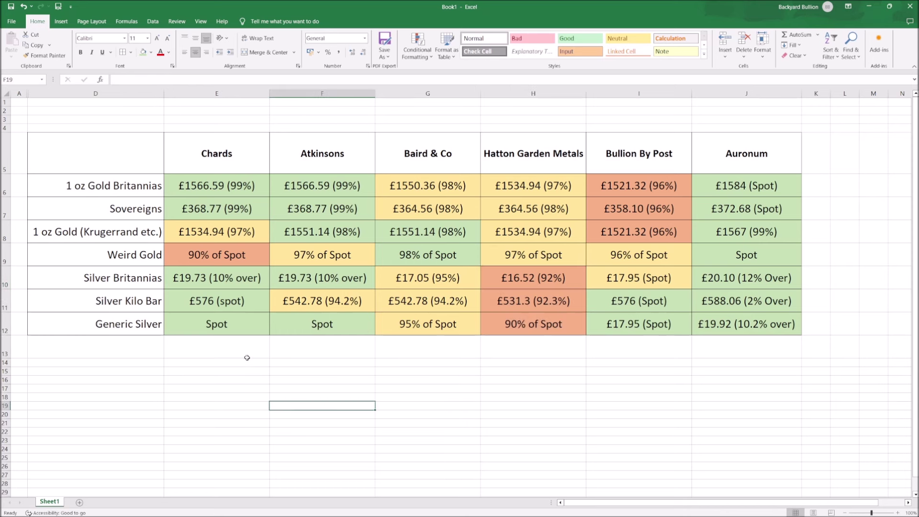
Step: Go through the Chards silver prices in the Silver Britannias, Silver Kilo Bar and Generic Silver rows
{"action": "left_click", "coordinate": [237, 285]}
{"action": "left_click_drag", "start_coordinate": [237, 286], "coordinate": [239, 351]}
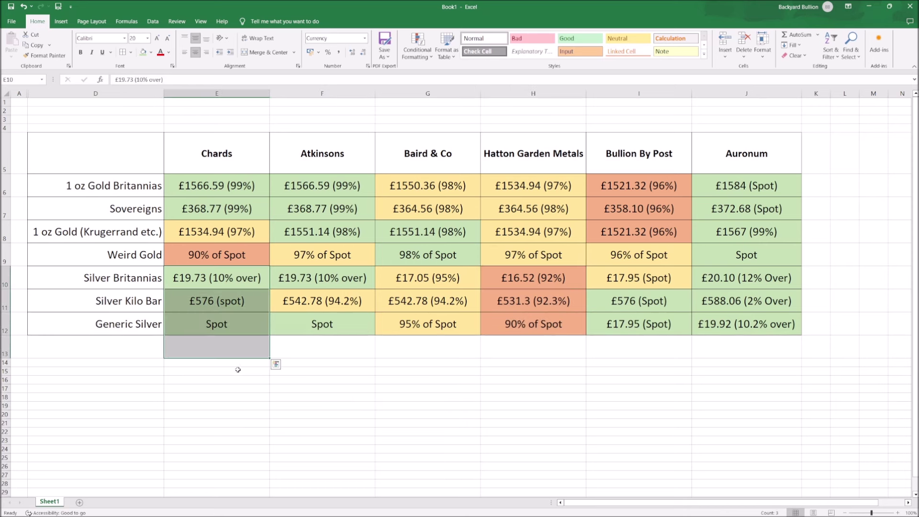
{"action": "left_click", "coordinate": [220, 345]}
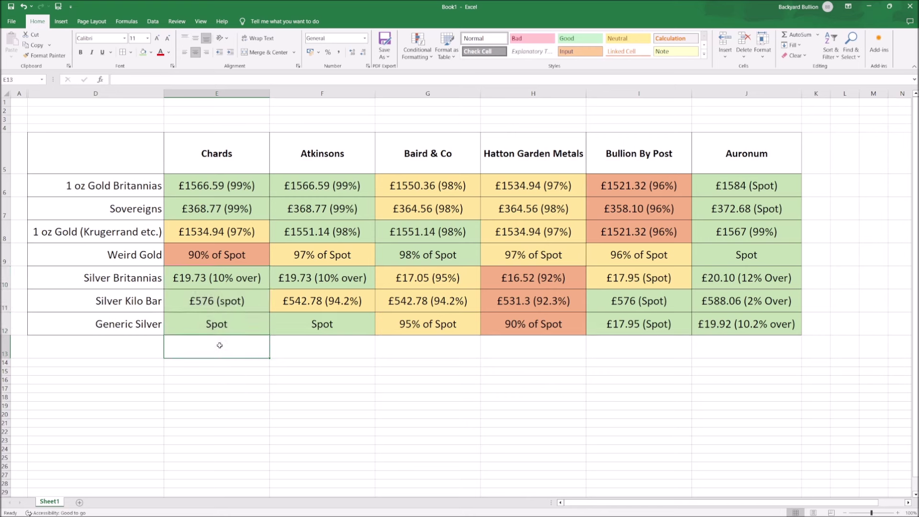
{"action": "left_click_drag", "start_coordinate": [228, 314], "coordinate": [229, 333]}
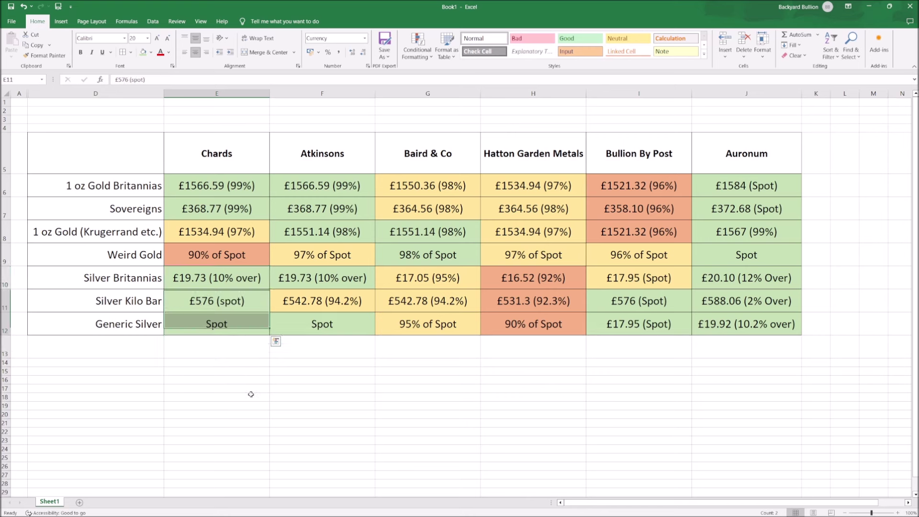
{"action": "key", "text": "shift+Up"}
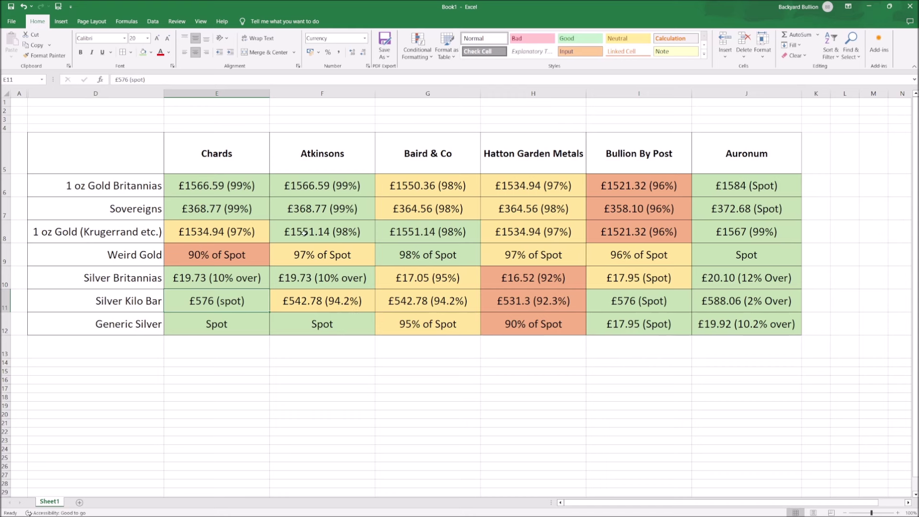
{"action": "left_click_drag", "start_coordinate": [216, 301], "coordinate": [217, 353]}
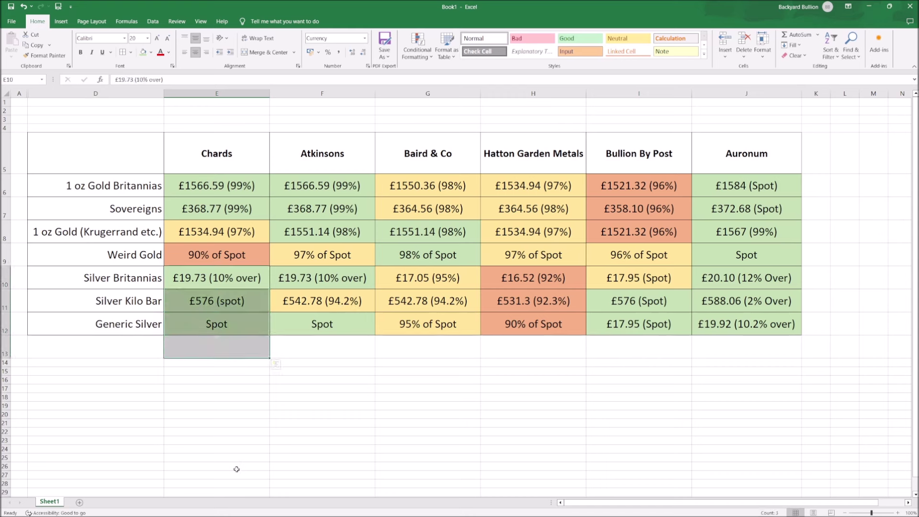
{"action": "left_click", "coordinate": [222, 279]}
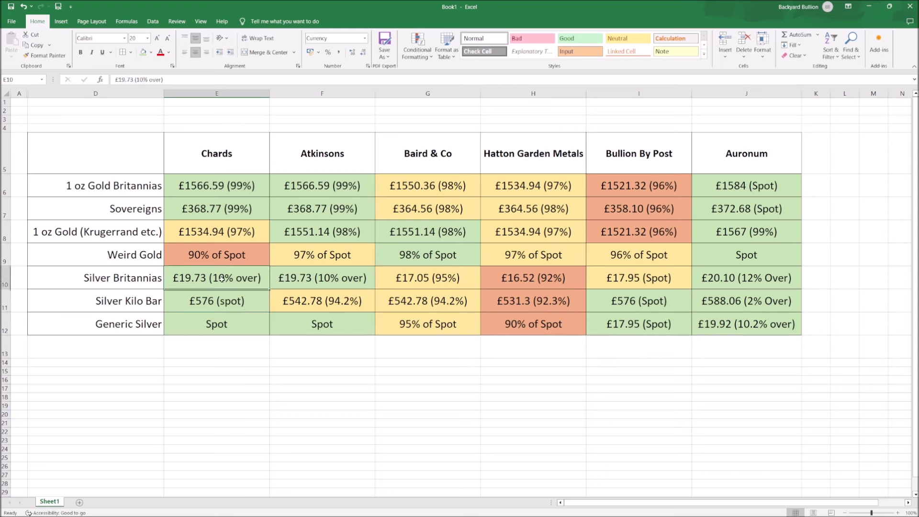
Step: Replace the Chards Generic Silver entry with "£17.95 (spot)"
{"action": "left_click", "coordinate": [237, 318]}
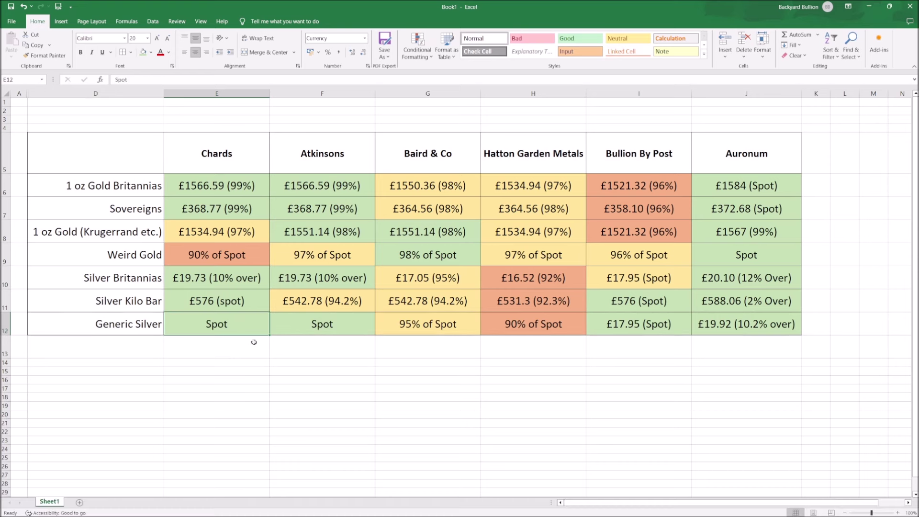
{"action": "type", "text": "17"}
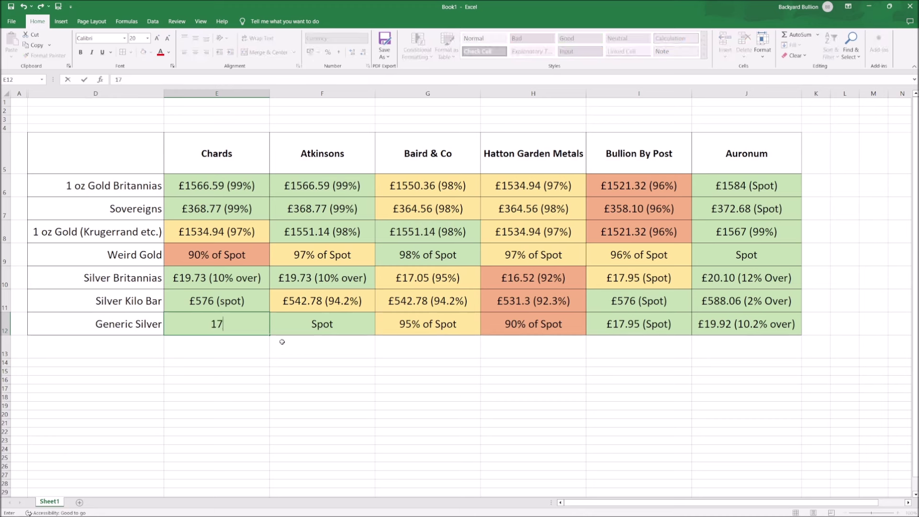
{"action": "key", "text": "BackSpace"}
{"action": "key", "text": "BackSpace"}
{"action": "type", "text": "£17.95 (spot)"}
{"action": "key", "text": "Return"}
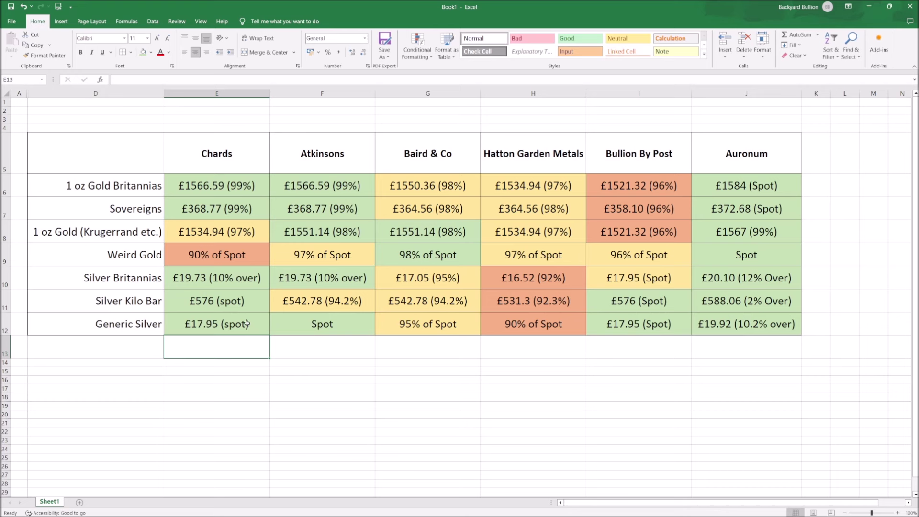
Step: Copy the Chards Generic Silver value into the Atkinsons Generic Silver cell
{"action": "key", "text": "Up"}
{"action": "key", "text": "ctrl+c"}
{"action": "left_click", "coordinate": [317, 325]}
{"action": "key", "text": "ctrl+v"}
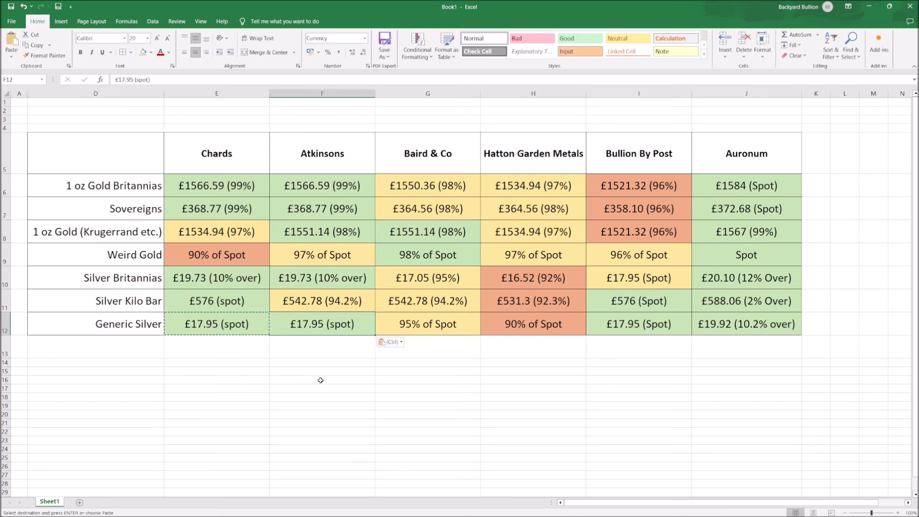
Step: Compare the Silver Kilo Bar prices of Chards and Atkinsons
{"action": "key", "text": "Left"}
{"action": "key", "text": "Up"}
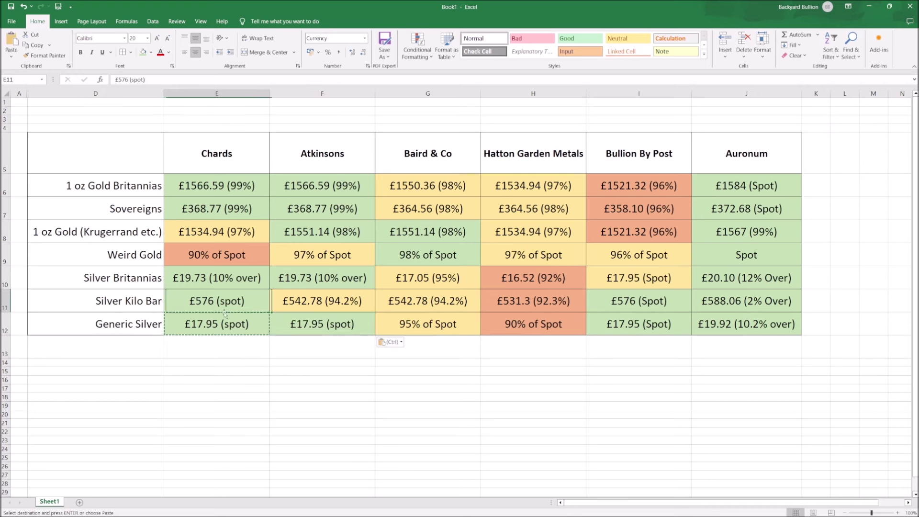
{"action": "left_click", "coordinate": [305, 309]}
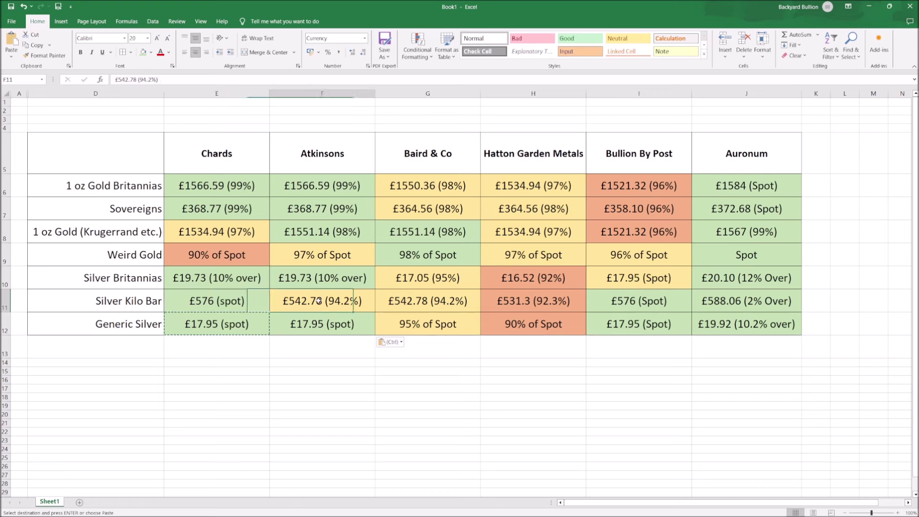
Step: Compare the silver prices of Chards, Atkinsons, Baird & Co and Hatton Garden Metals across the Silver Britannias, Silver Kilo Bar and Generic Silver rows
{"action": "left_click", "coordinate": [423, 302]}
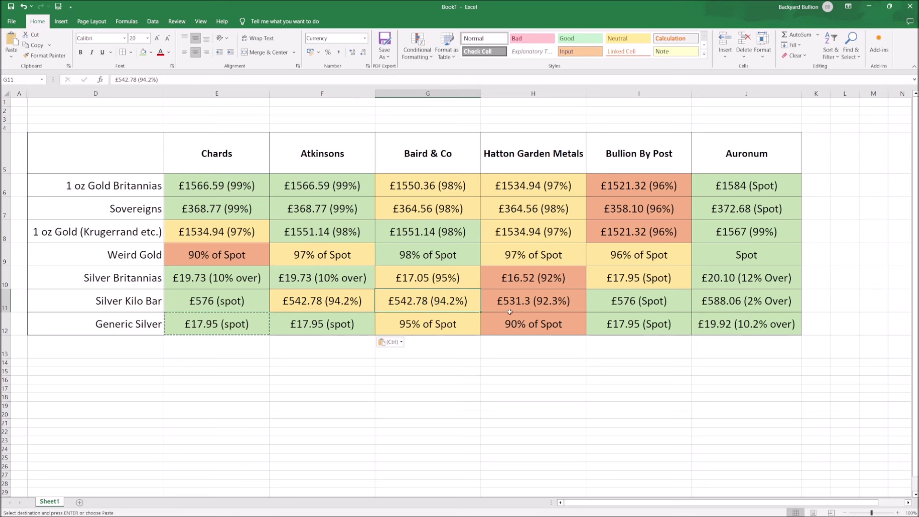
{"action": "left_click", "coordinate": [519, 305]}
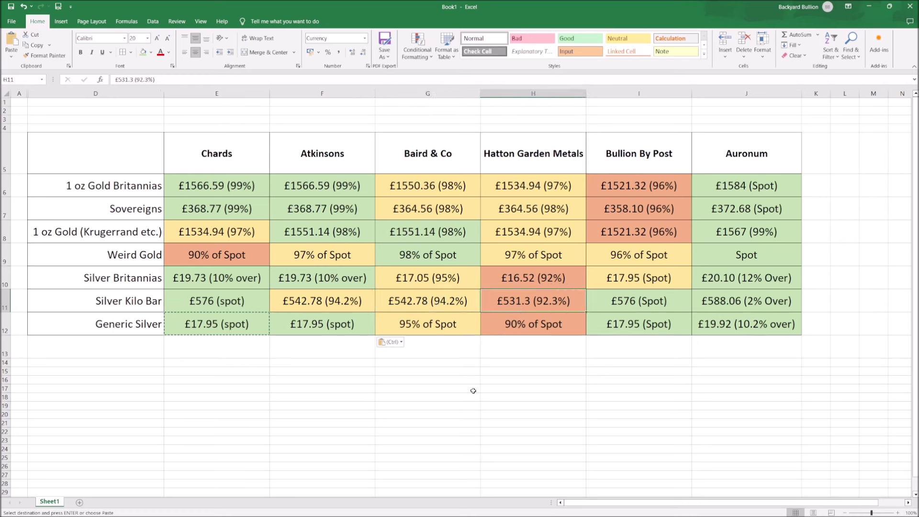
{"action": "left_click", "coordinate": [308, 301]}
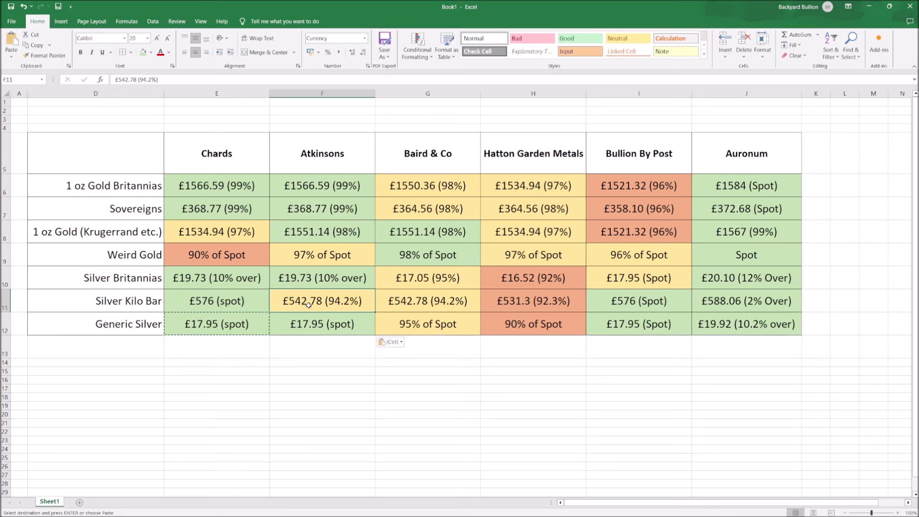
{"action": "left_click", "coordinate": [329, 319]}
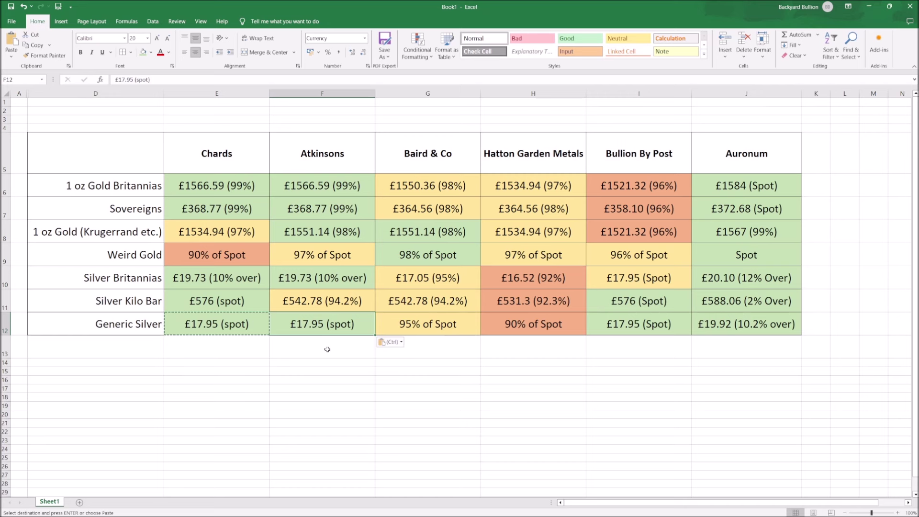
{"action": "left_click", "coordinate": [350, 278]}
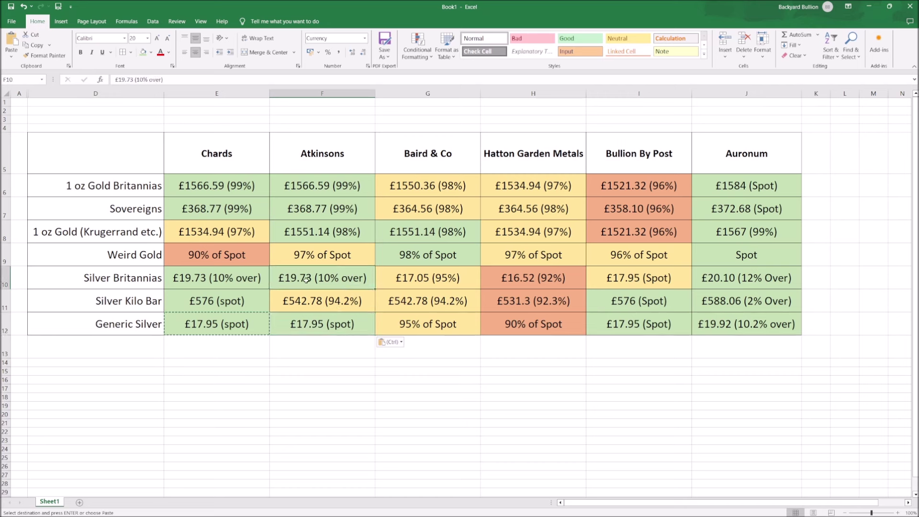
{"action": "left_click", "coordinate": [226, 278]}
{"action": "left_click", "coordinate": [297, 281]}
{"action": "left_click_drag", "start_coordinate": [443, 282], "coordinate": [447, 329]}
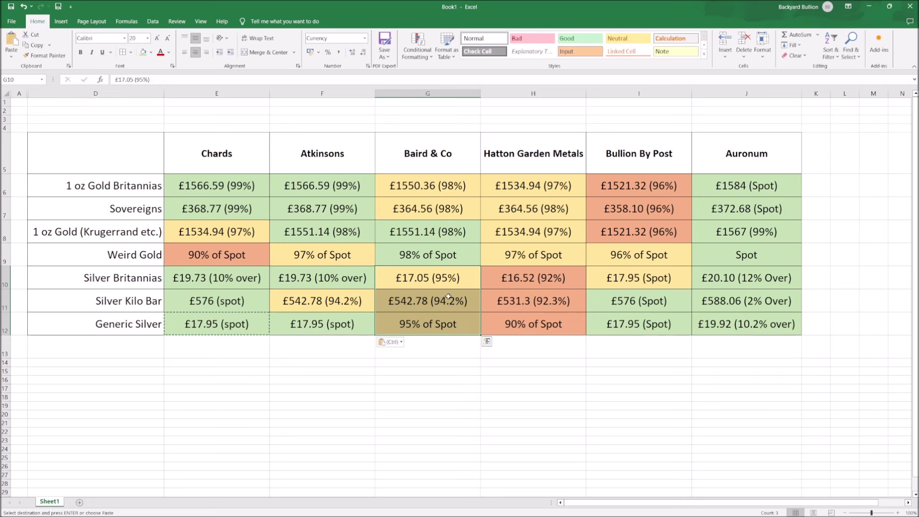
Step: Review the Hatton Garden Metals silver prices and change its Silver Kilo Bar entry to "£531.30 (92.3%)"
{"action": "left_click", "coordinate": [528, 287]}
{"action": "left_click_drag", "start_coordinate": [548, 279], "coordinate": [551, 330]}
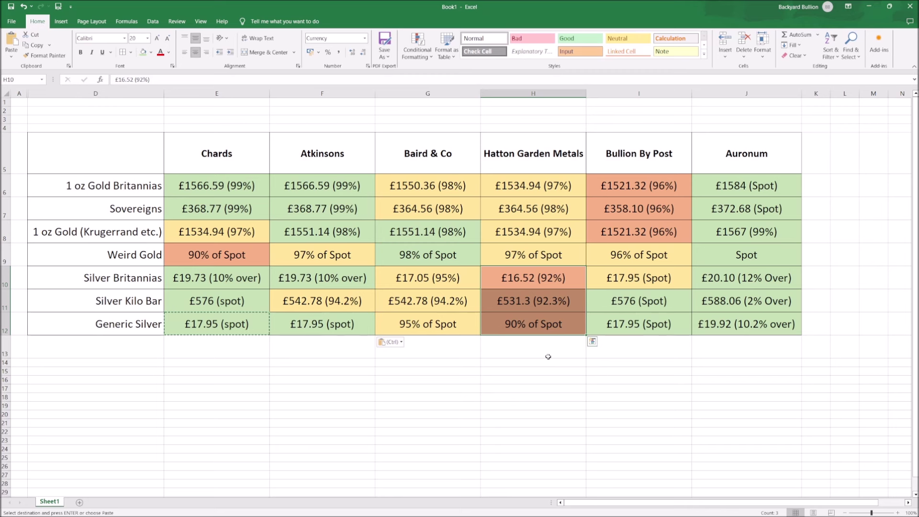
{"action": "double_click", "coordinate": [531, 304]}
{"action": "type", "text": "0"}
{"action": "left_click", "coordinate": [568, 378]}
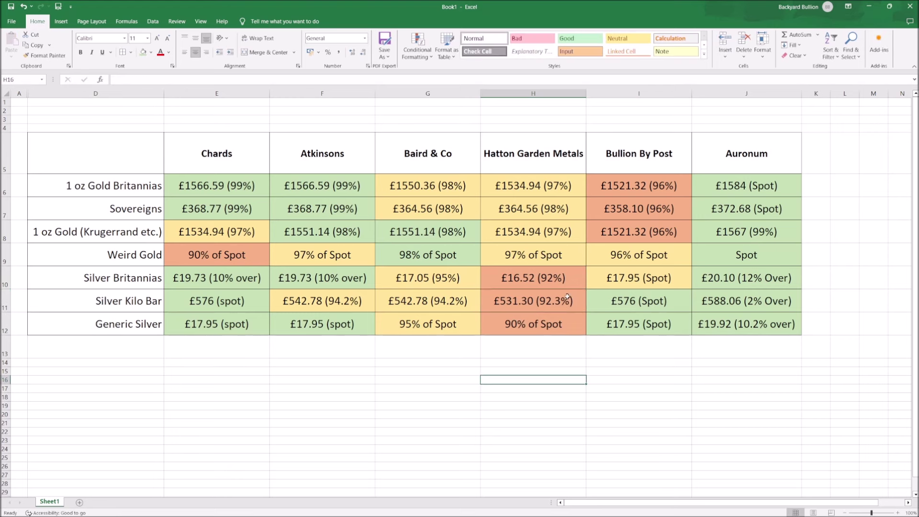
Step: Review the silver prices of Hatton Garden Metals, Bullion By Post and Auronum, with the Chards Silver Kilo Bar price for comparison
{"action": "left_click", "coordinate": [549, 316]}
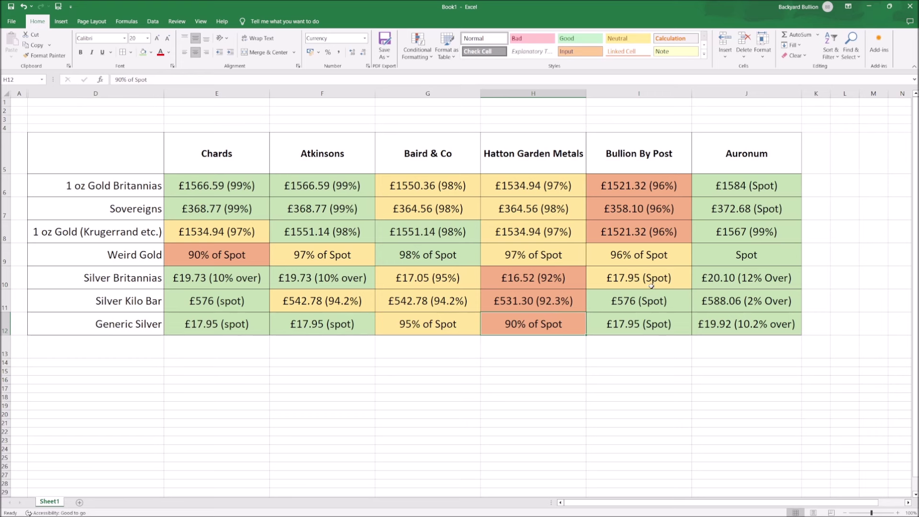
{"action": "left_click_drag", "start_coordinate": [650, 283], "coordinate": [650, 314]}
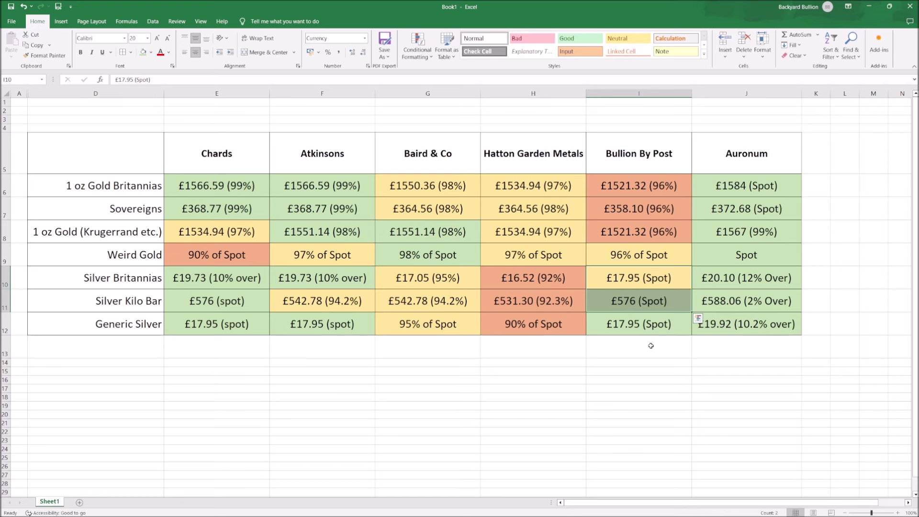
{"action": "left_click", "coordinate": [216, 303]}
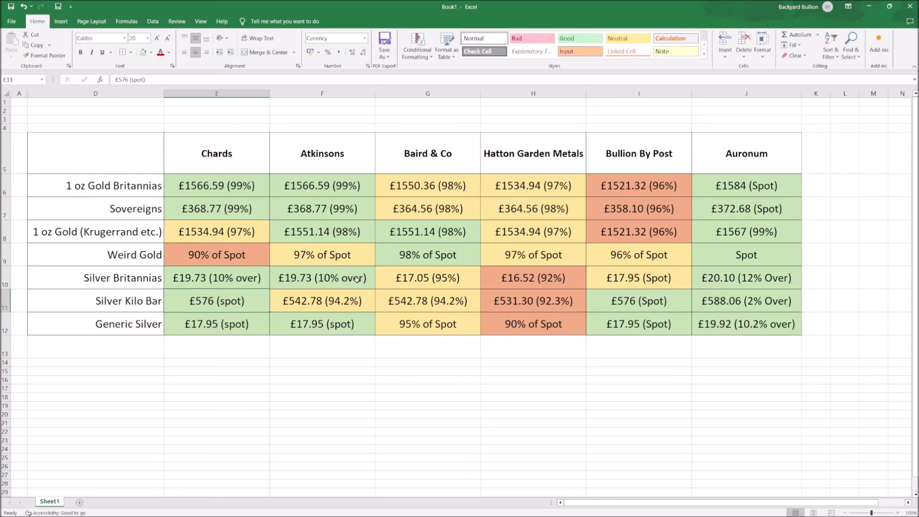
{"action": "left_click_drag", "start_coordinate": [736, 182], "coordinate": [728, 343]}
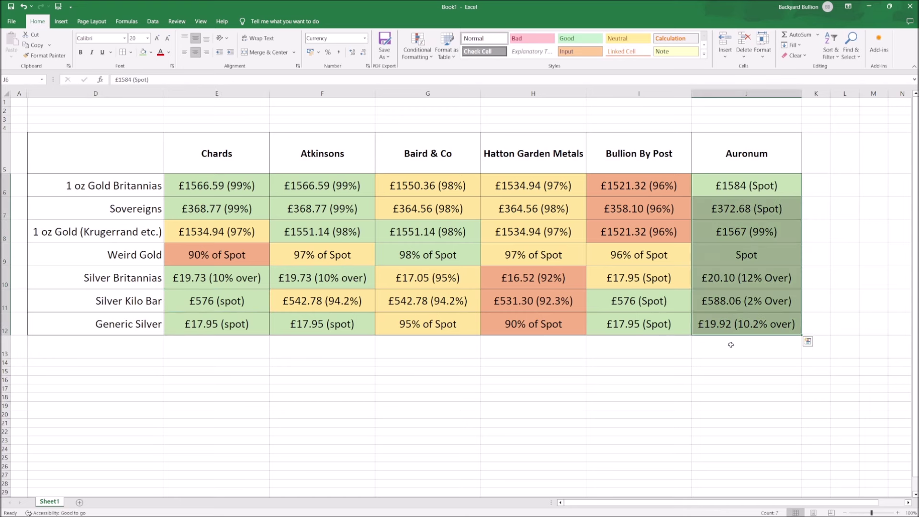
{"action": "left_click", "coordinate": [720, 364]}
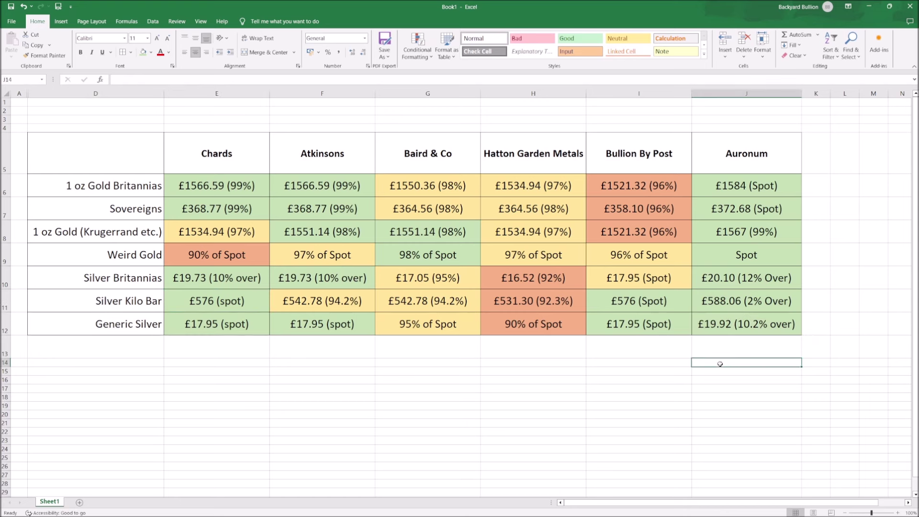
{"action": "left_click", "coordinate": [754, 288]}
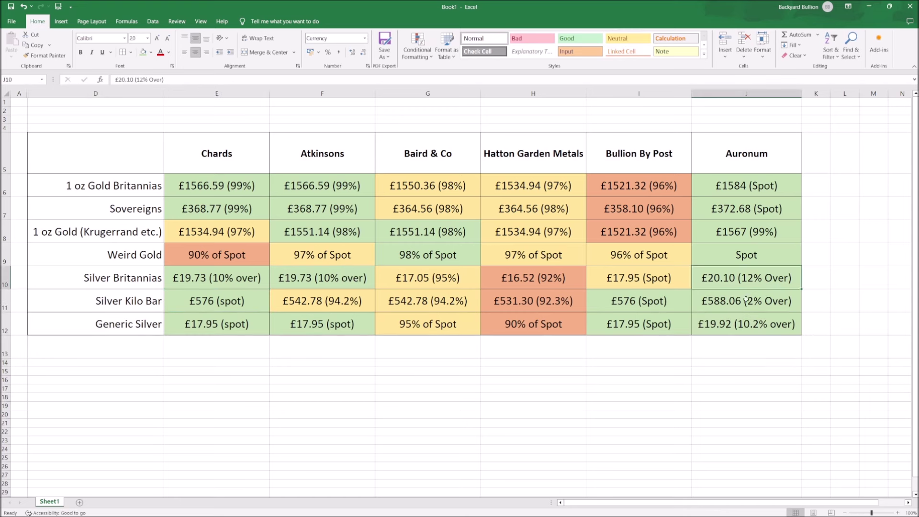
{"action": "left_click", "coordinate": [730, 331]}
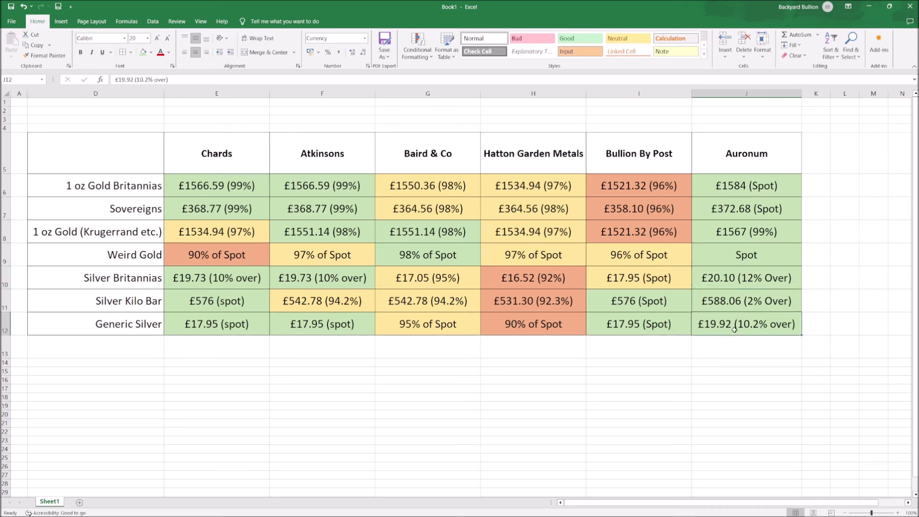
{"action": "left_click", "coordinate": [739, 308]}
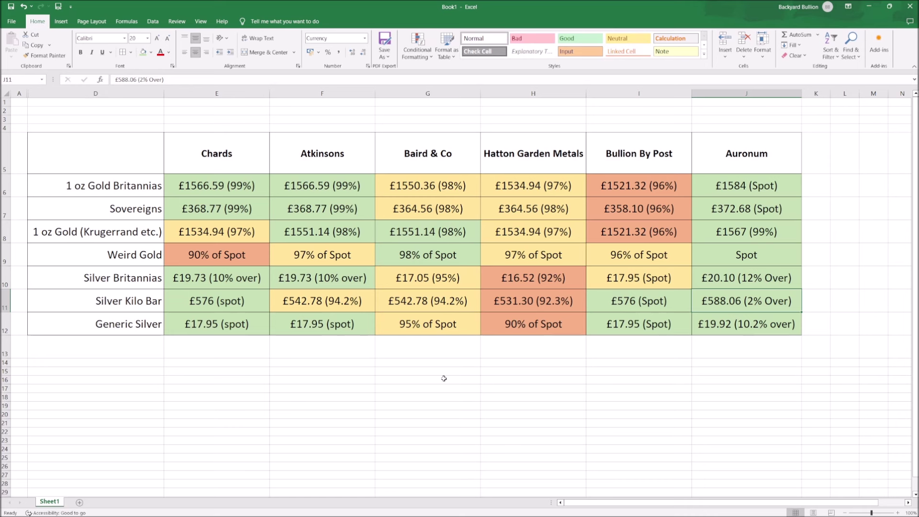
Step: Compare the full Auronum, Chards and Hatton Garden Metals columns as overall buy-back offers, ending at Baird & Co's 1 oz Gold Britannias price
{"action": "left_click_drag", "start_coordinate": [746, 143], "coordinate": [748, 330]}
{"action": "left_click", "coordinate": [648, 386]}
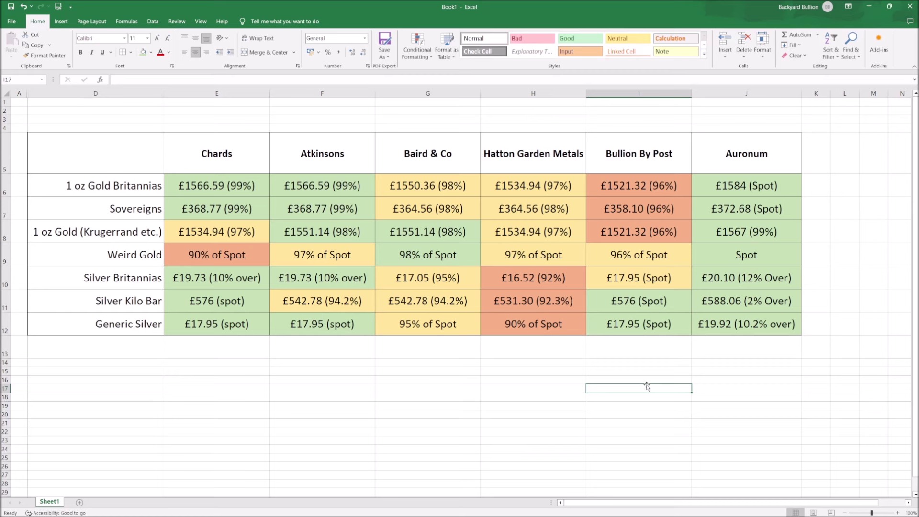
{"action": "left_click_drag", "start_coordinate": [242, 135], "coordinate": [236, 301]}
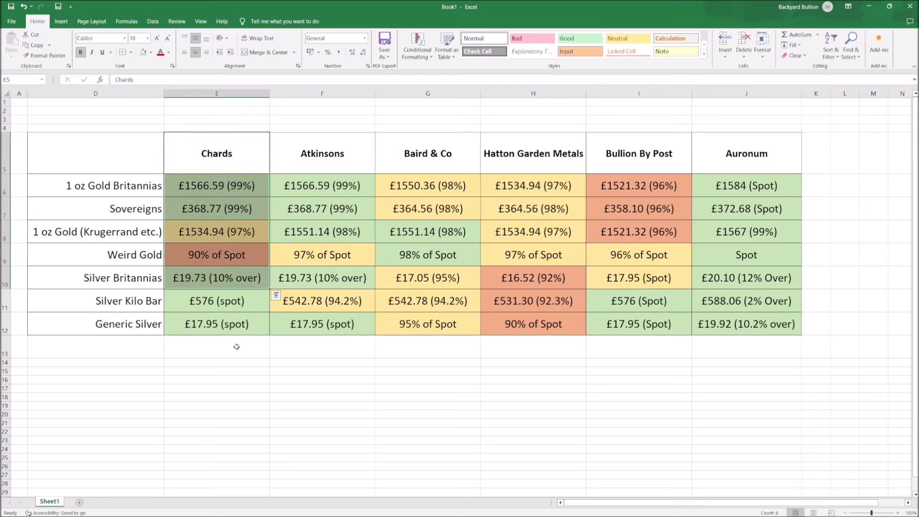
{"action": "left_click", "coordinate": [236, 347]}
{"action": "left_click_drag", "start_coordinate": [535, 139], "coordinate": [518, 354]}
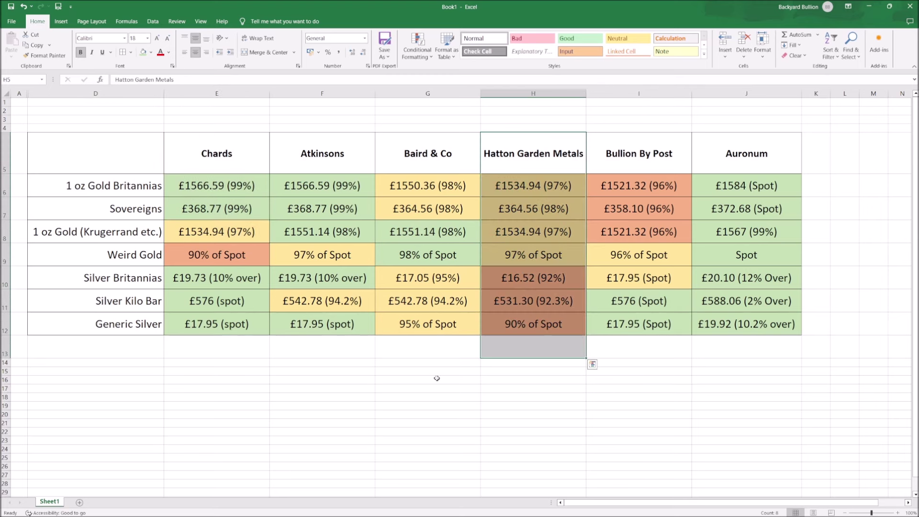
{"action": "left_click", "coordinate": [435, 378]}
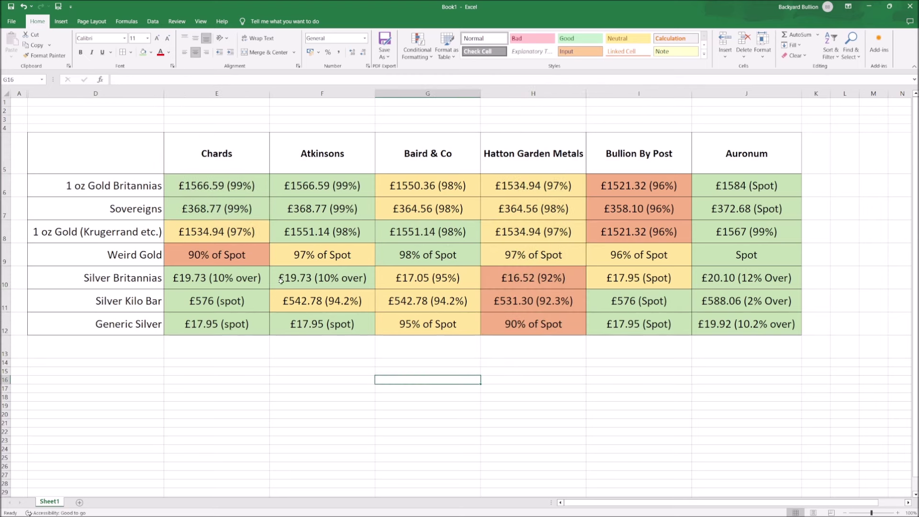
{"action": "left_click", "coordinate": [217, 168]}
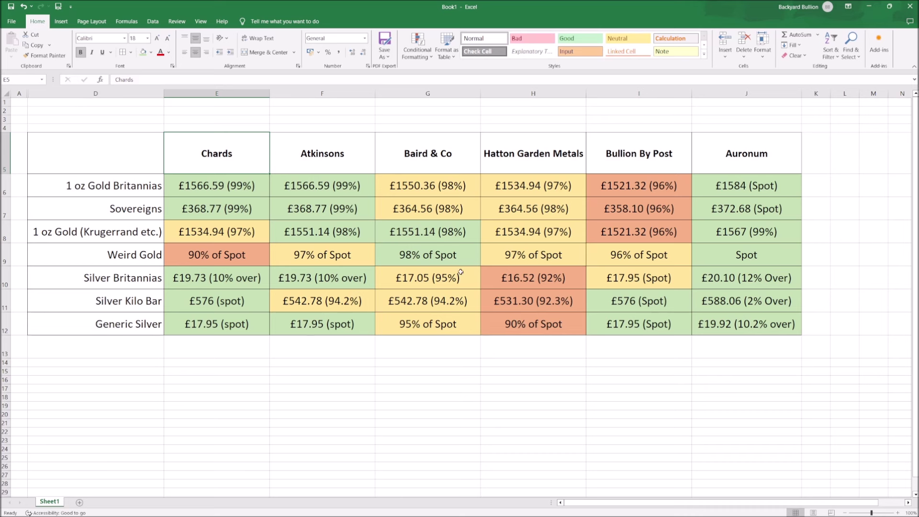
{"action": "left_click", "coordinate": [476, 195]}
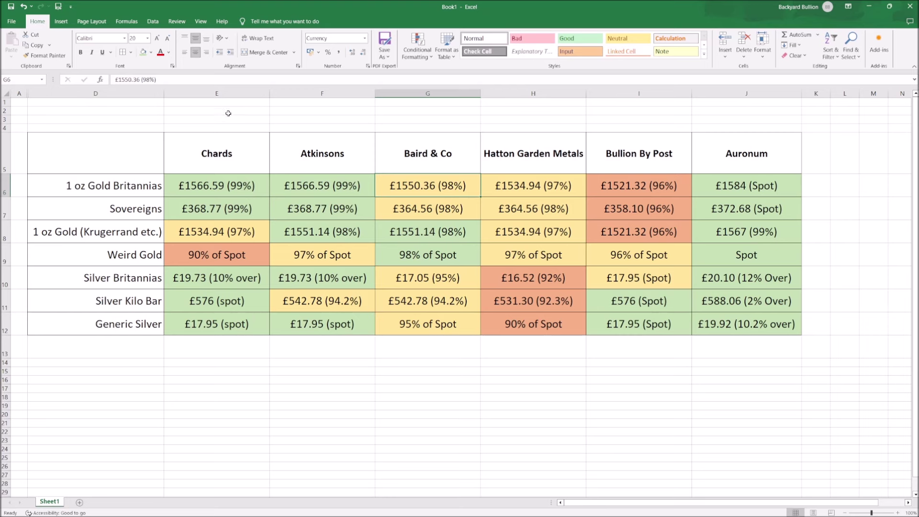
Step: Insert a new column before the Chards column and enter "Silver Forum" in its header cell
{"action": "right_click", "coordinate": [228, 94]}
{"action": "left_click", "coordinate": [248, 172]}
{"action": "left_click", "coordinate": [247, 158]}
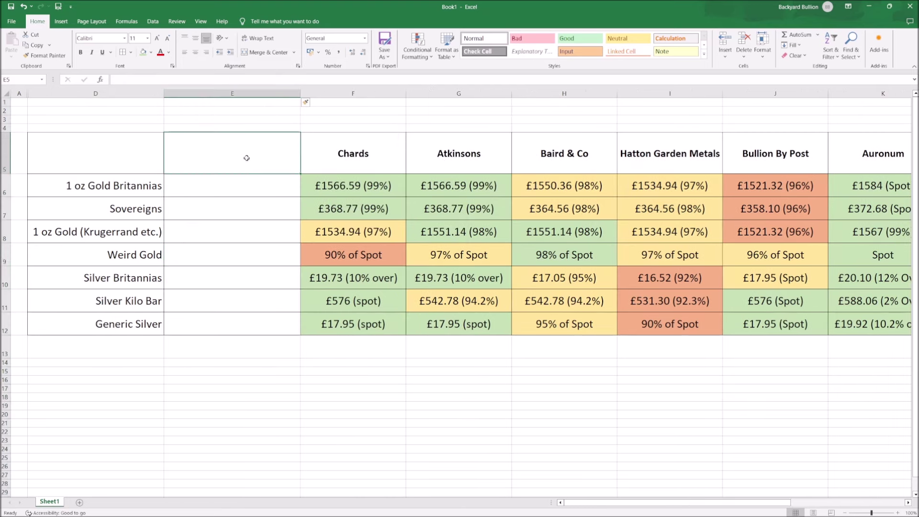
{"action": "type", "text": "Silver Forum"}
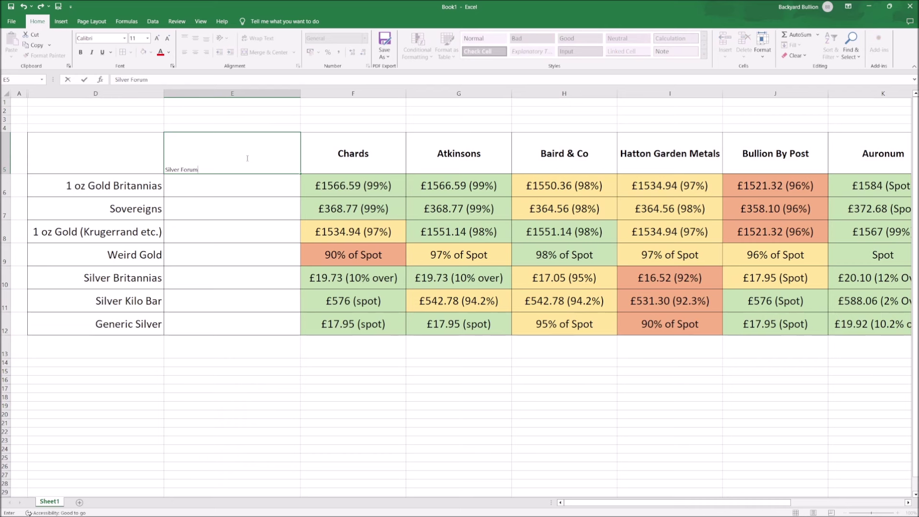
{"action": "key", "text": "Return"}
Step: Copy the Chards header and its formatting into the new column's header cell and make the text bold
{"action": "left_click", "coordinate": [306, 149]}
{"action": "left_click_drag", "start_coordinate": [304, 148], "coordinate": [266, 167]}
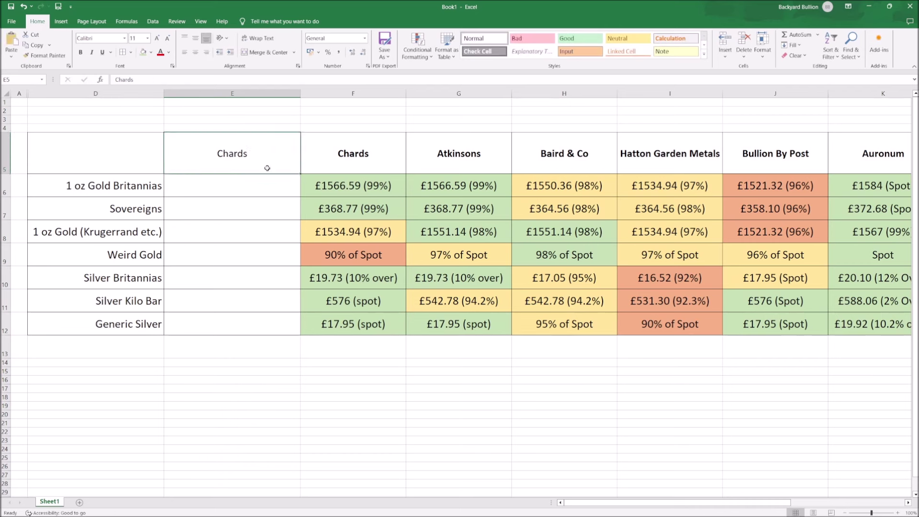
{"action": "double_click", "coordinate": [254, 144]}
{"action": "double_click", "coordinate": [242, 153]}
{"action": "key", "text": "ctrl+b"}
{"action": "key", "text": "ctrl+Return"}
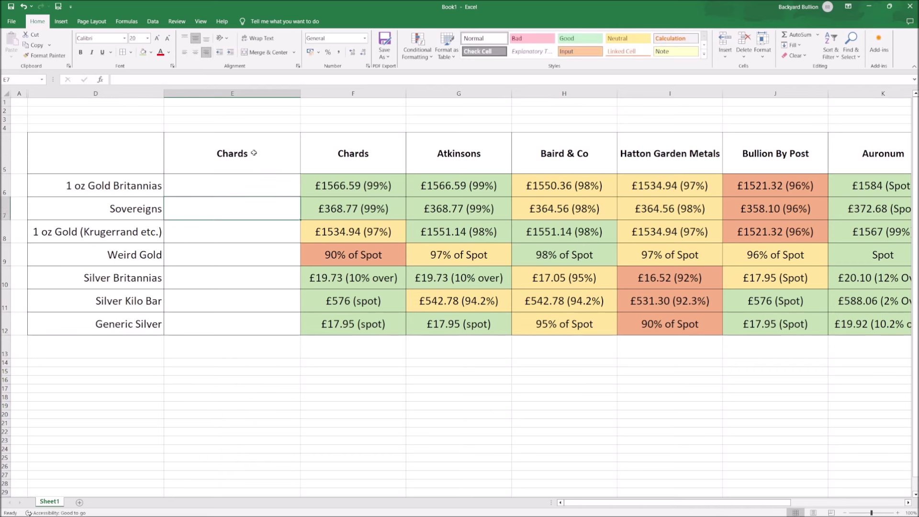
Step: Replace the copied header text in the new column with "Silver Forum"
{"action": "type", "text": "Silver Silve"}
{"action": "key", "text": "BackSpace"}
{"action": "key", "text": "BackSpace"}
{"action": "key", "text": "BackSpace"}
{"action": "key", "text": "BackSpace"}
{"action": "key", "text": "BackSpace"}
{"action": "type", "text": "Forum"}
{"action": "key", "text": "Return"}
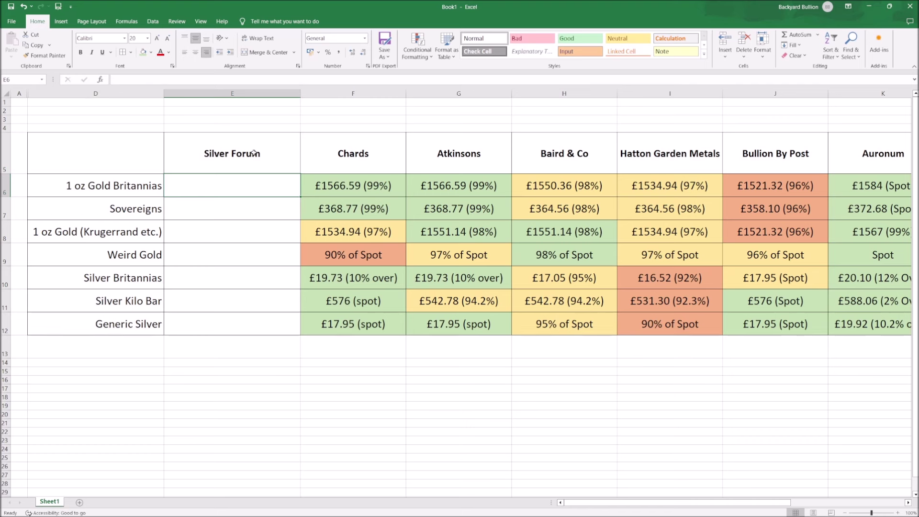
Step: Enter 1600 for Silver Forum's 1 oz Gold Britannias, then paste the Chards 1 oz Gold Britannias cell over all Silver Forum price cells
{"action": "type", "text": "1600"}
{"action": "key", "text": "Return"}
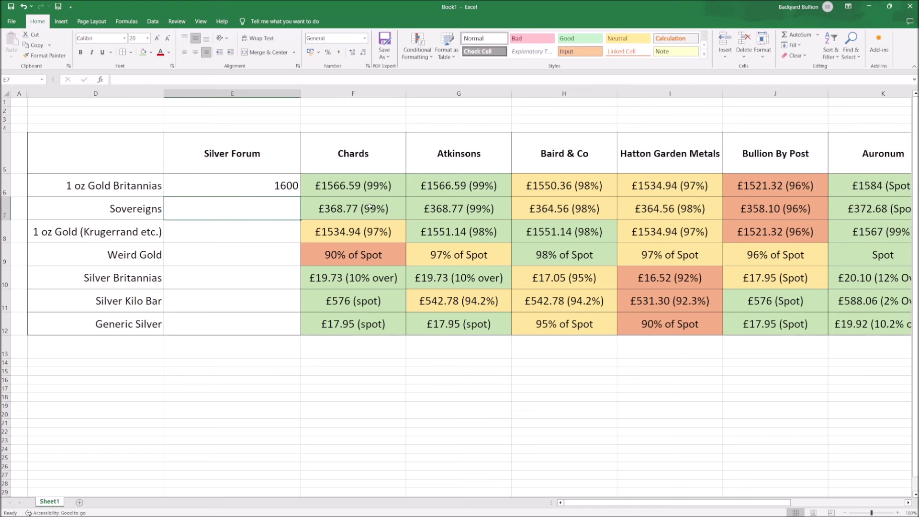
{"action": "left_click", "coordinate": [354, 189]}
{"action": "key", "text": "ctrl+c"}
{"action": "left_click_drag", "start_coordinate": [258, 187], "coordinate": [272, 325]}
{"action": "key", "text": "ctrl+v"}
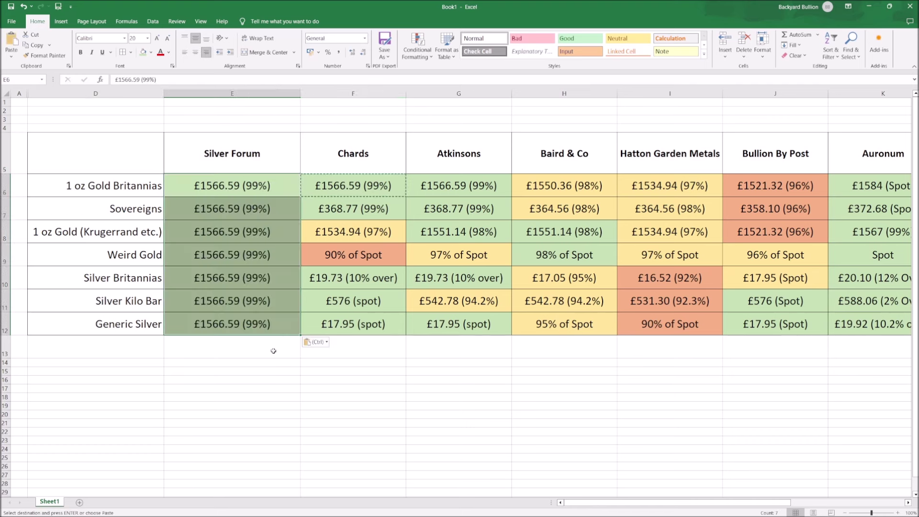
Step: Clear the copied values from the Silver Forum price cells and give these cells a white fill
{"action": "left_click_drag", "start_coordinate": [253, 182], "coordinate": [239, 326]}
{"action": "key", "text": "Delete"}
{"action": "left_click_drag", "start_coordinate": [248, 180], "coordinate": [240, 330]}
{"action": "left_click", "coordinate": [150, 52]}
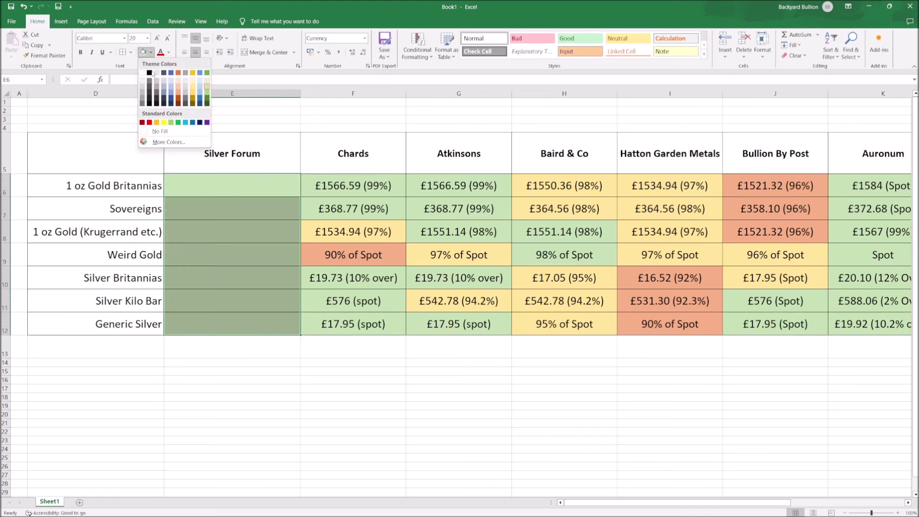
{"action": "left_click", "coordinate": [144, 73]}
Step: Enter Silver Forum gold prices of 1600 for 1 oz Gold Britannias, 385 for Sovereigns and 1585 for 1 oz Gold (Krugerrand etc.)
{"action": "left_click", "coordinate": [263, 186]}
{"action": "type", "text": "1600"}
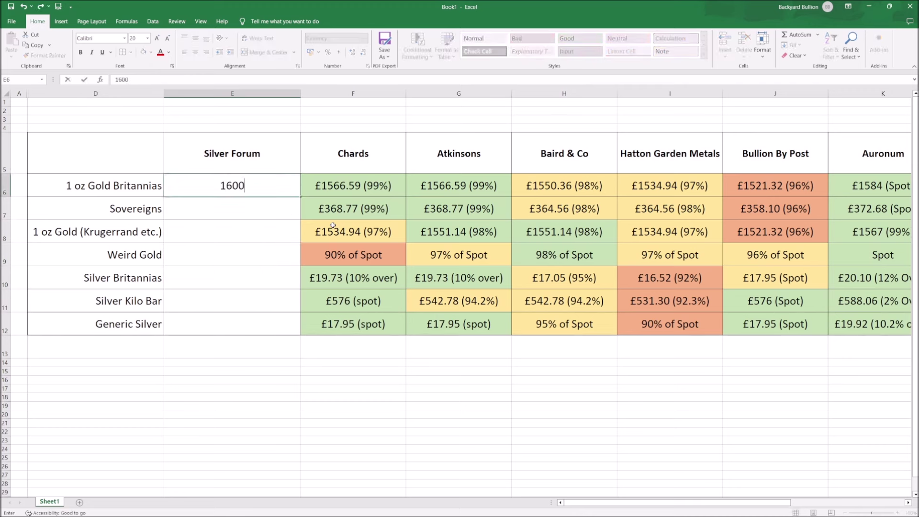
{"action": "key", "text": "Return"}
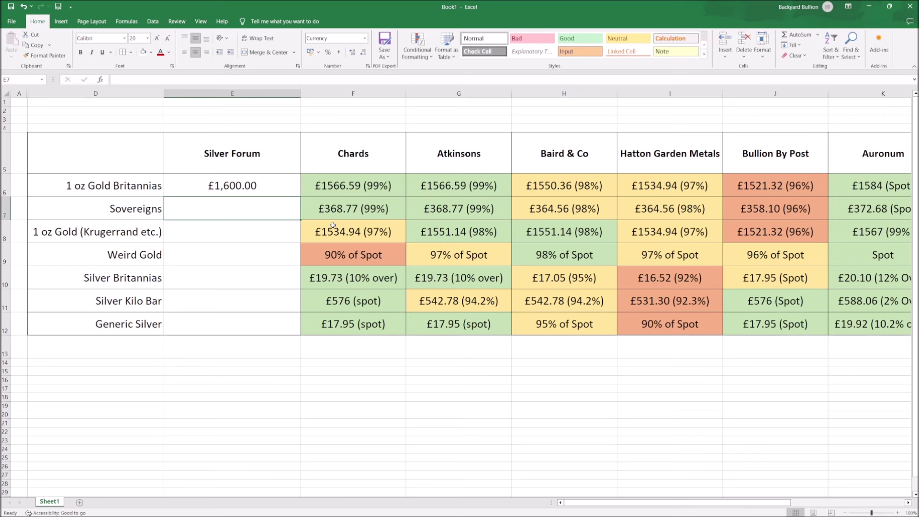
{"action": "type", "text": "385"}
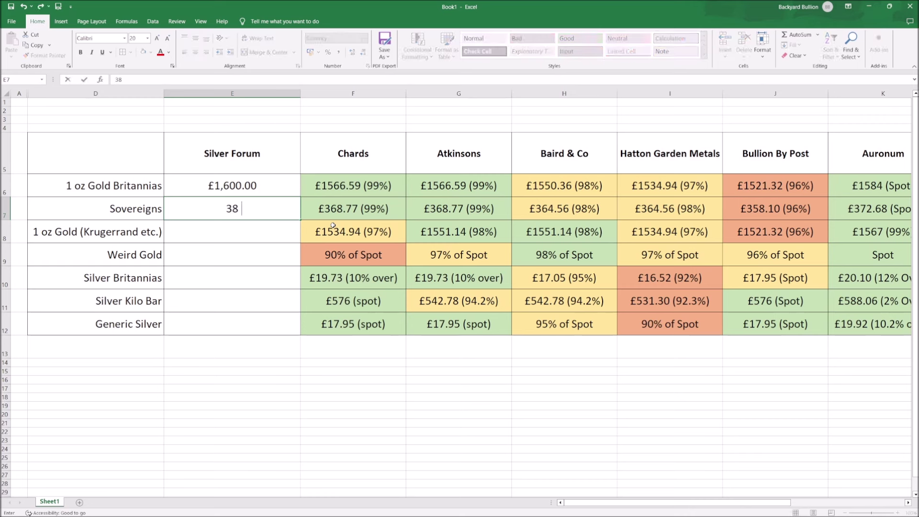
{"action": "key", "text": "Return"}
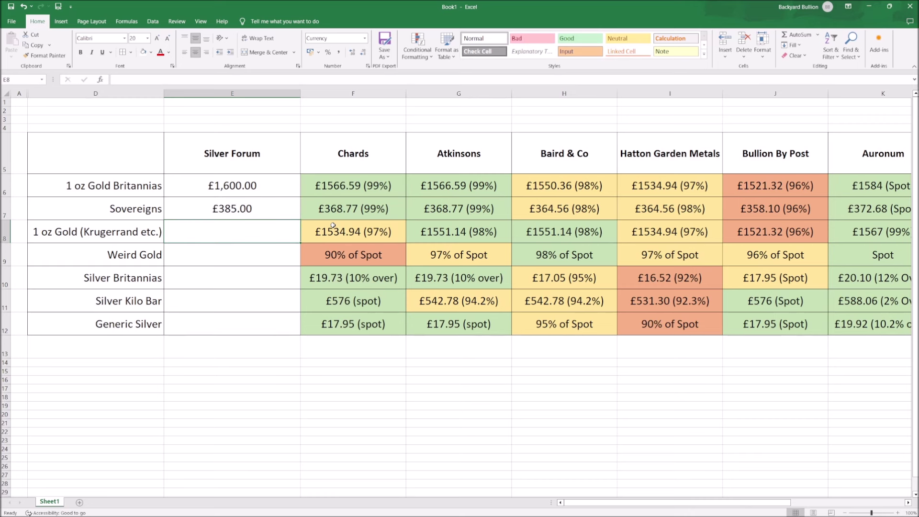
{"action": "type", "text": "185"}
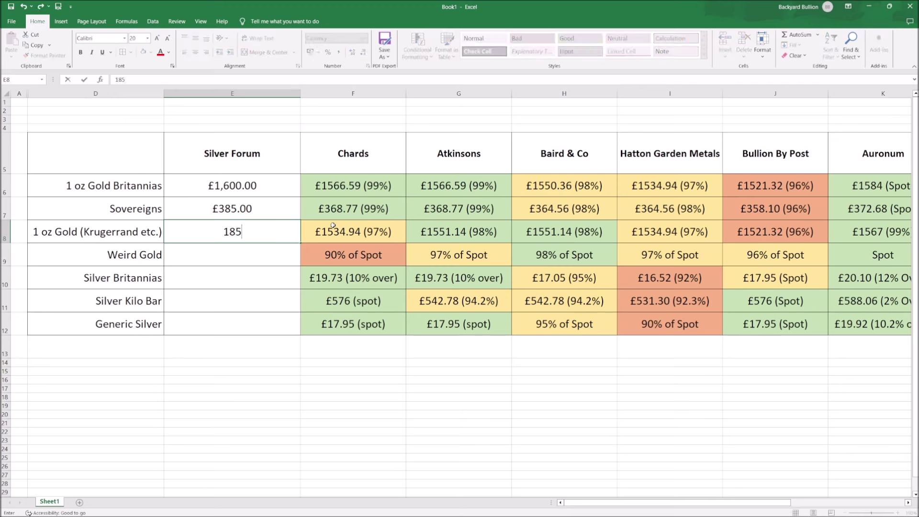
{"action": "key", "text": "BackSpace"}
{"action": "key", "text": "BackSpace"}
{"action": "type", "text": "585"}
{"action": "key", "text": "Return"}
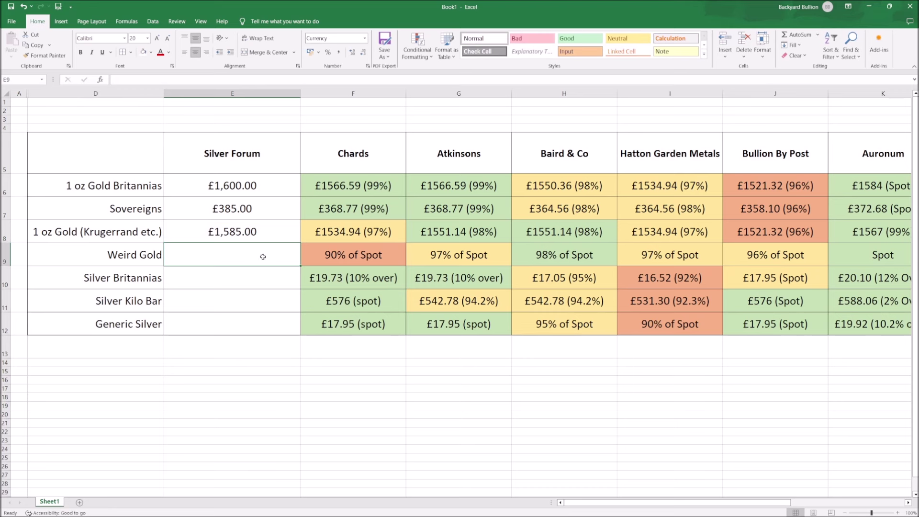
Step: Enter "Spot" as the Silver Forum price for Weird Gold
{"action": "type", "text": "1"}
{"action": "key", "text": "BackSpace"}
{"action": "type", "text": "Spot"}
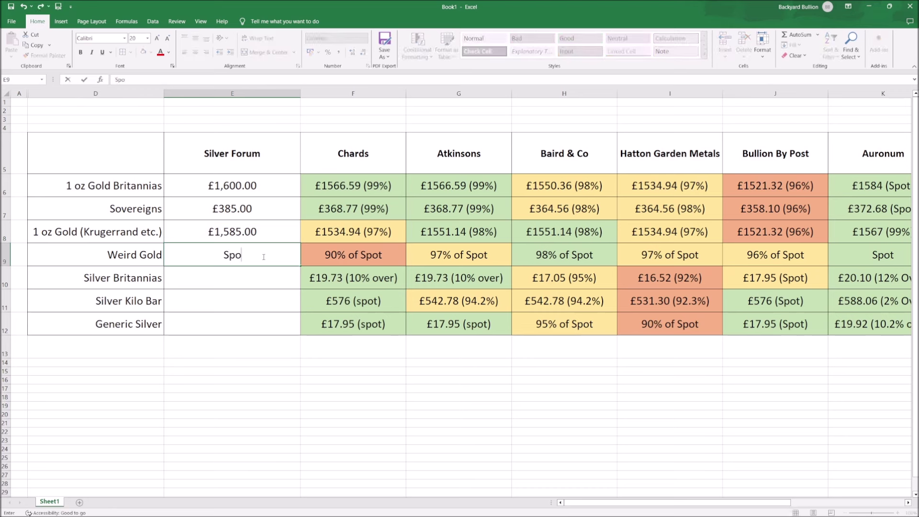
{"action": "key", "text": "Return"}
Step: Enter Silver Forum silver prices of 22.50 for Silver Britannias, 650 for Silver Kilo Bar and 21 for Generic Silver
{"action": "type", "text": "22.50"}
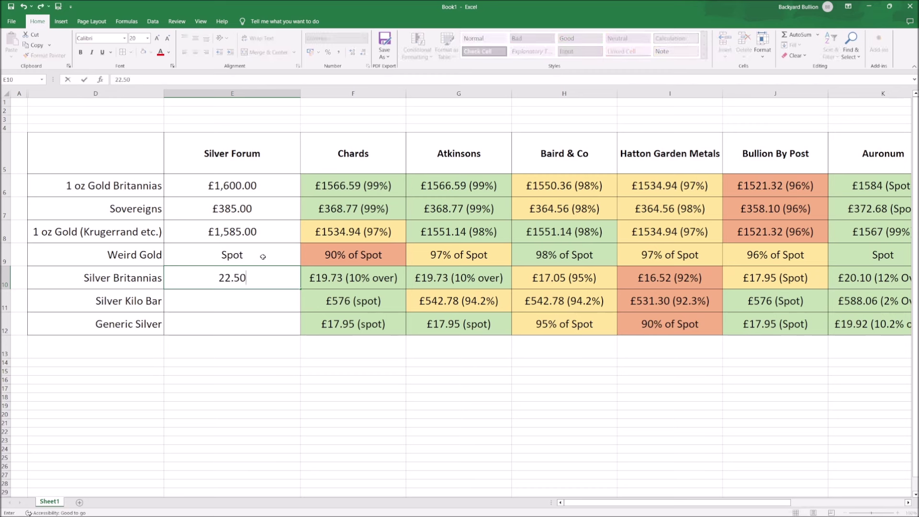
{"action": "left_click", "coordinate": [262, 256]}
{"action": "left_click", "coordinate": [255, 296]}
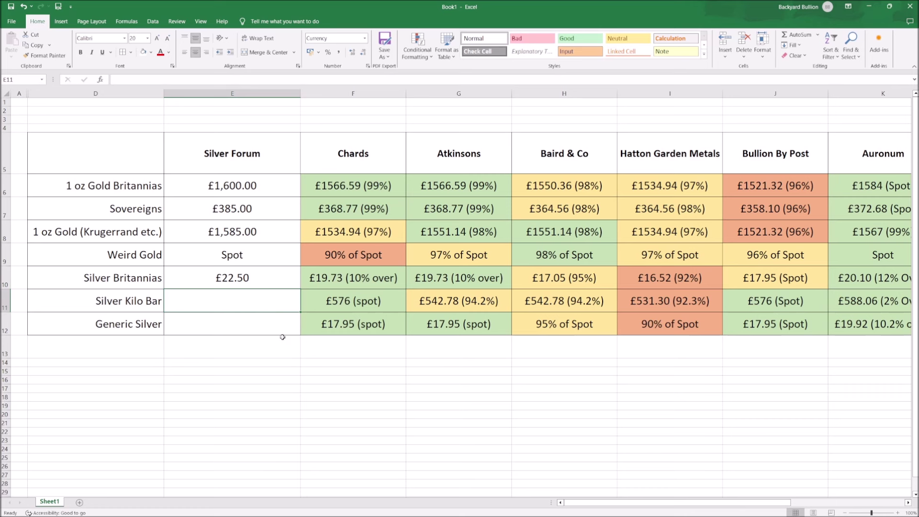
{"action": "type", "text": "650"}
{"action": "key", "text": "Return"}
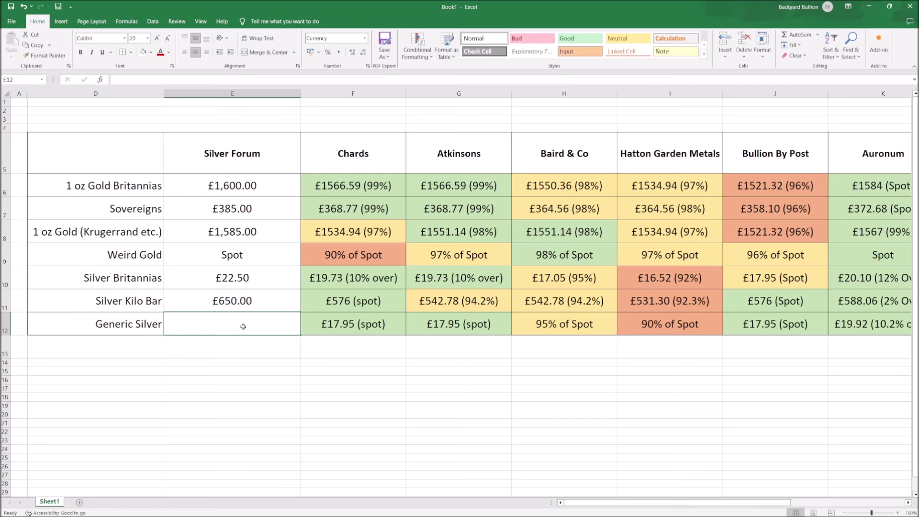
{"action": "type", "text": "21"}
{"action": "key", "text": "Return"}
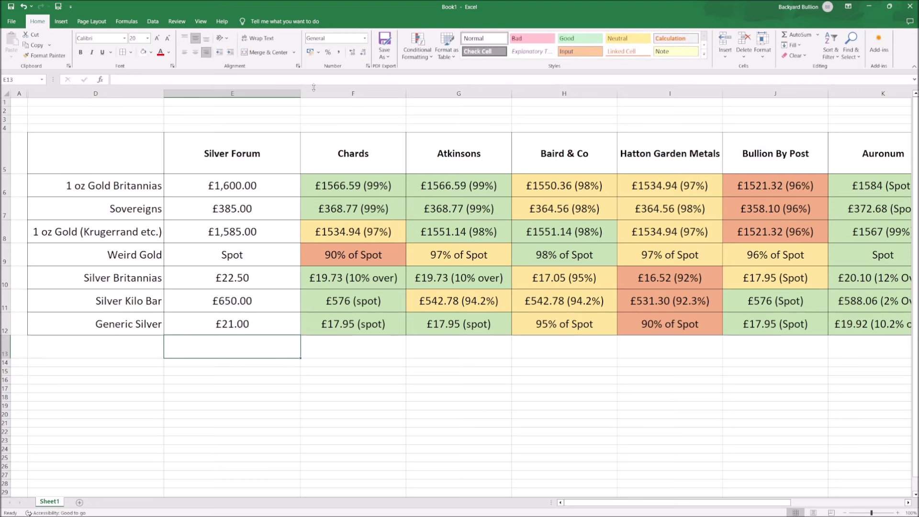
Step: Narrow the Silver Forum column and all dealer columns from Chards to Auronum to fit closely around their contents
{"action": "left_click_drag", "start_coordinate": [300, 92], "coordinate": [274, 92]}
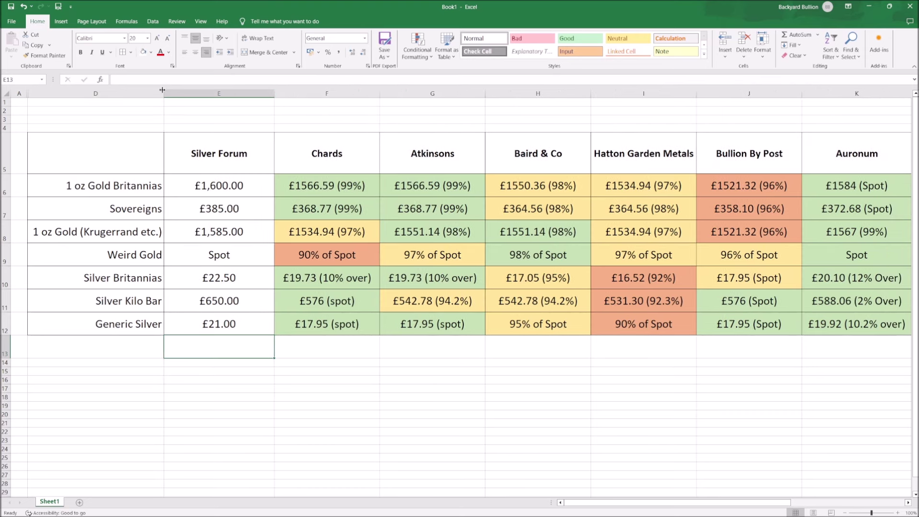
{"action": "left_click_drag", "start_coordinate": [274, 94], "coordinate": [263, 93]}
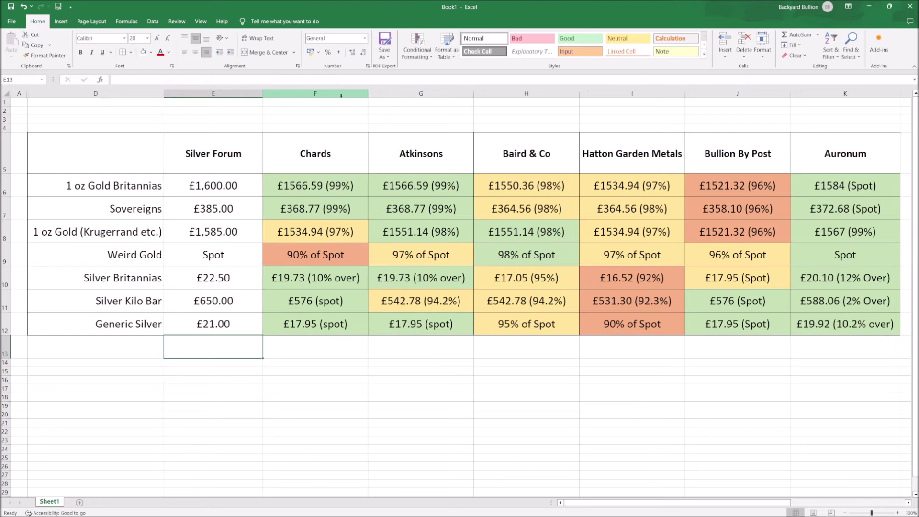
{"action": "left_click_drag", "start_coordinate": [368, 94], "coordinate": [360, 94]}
{"action": "left_click_drag", "start_coordinate": [466, 94], "coordinate": [457, 94]}
{"action": "left_click_drag", "start_coordinate": [563, 94], "coordinate": [558, 93]}
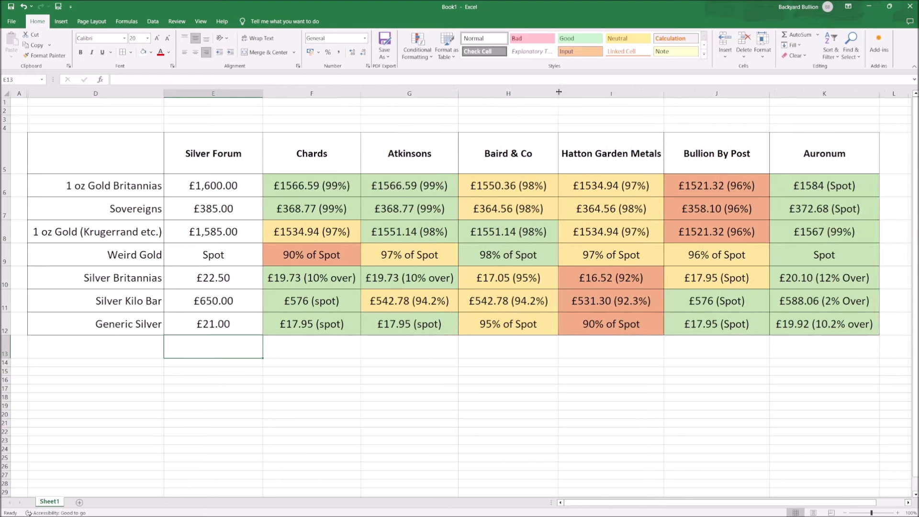
{"action": "left_click_drag", "start_coordinate": [664, 94], "coordinate": [659, 94]}
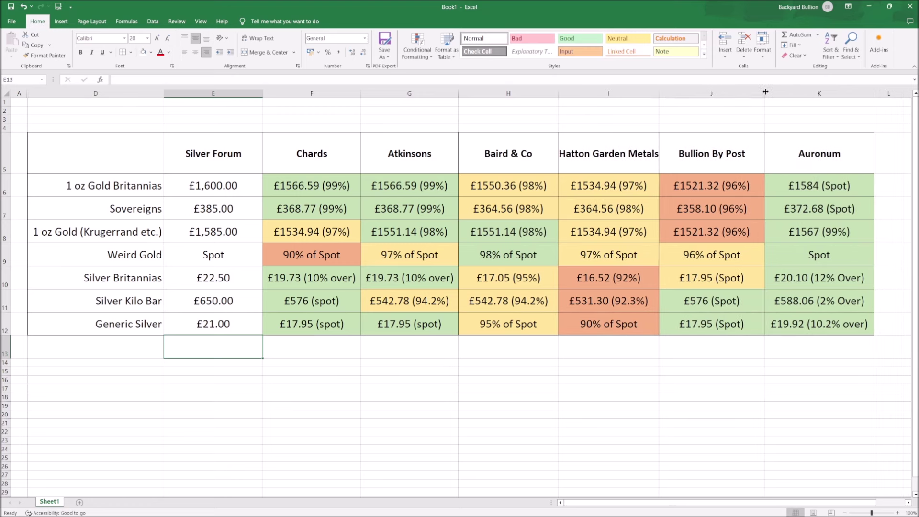
{"action": "left_click_drag", "start_coordinate": [763, 94], "coordinate": [758, 94]}
{"action": "left_click_drag", "start_coordinate": [862, 92], "coordinate": [864, 94]}
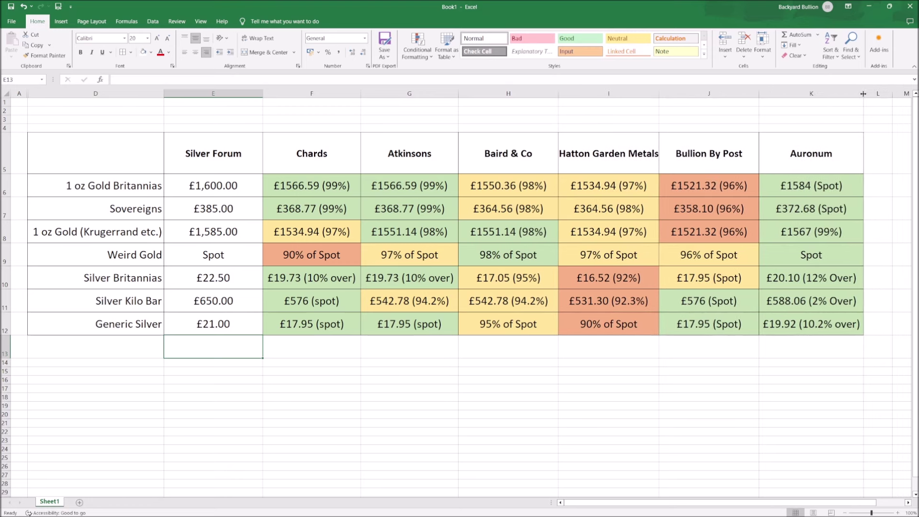
{"action": "left_click", "coordinate": [394, 387]}
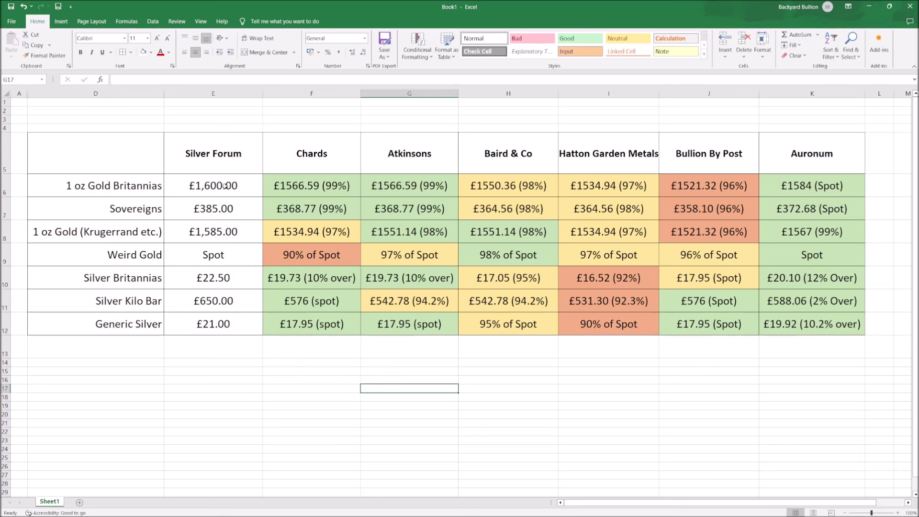
Step: Fill all Silver Forum price cells with a medium green, darker than the green used in the dealer columns
{"action": "left_click_drag", "start_coordinate": [224, 187], "coordinate": [246, 332]}
{"action": "left_click", "coordinate": [150, 52]}
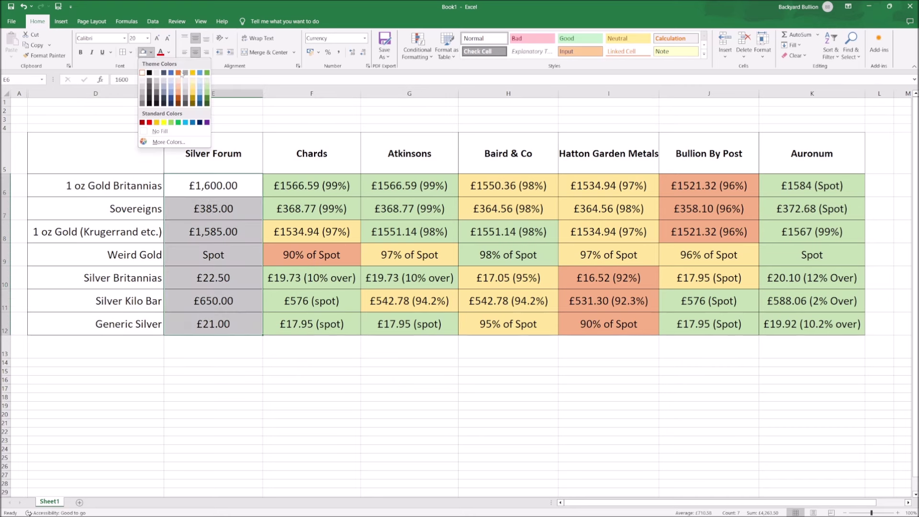
{"action": "left_click", "coordinate": [207, 93]}
{"action": "left_click", "coordinate": [346, 421]}
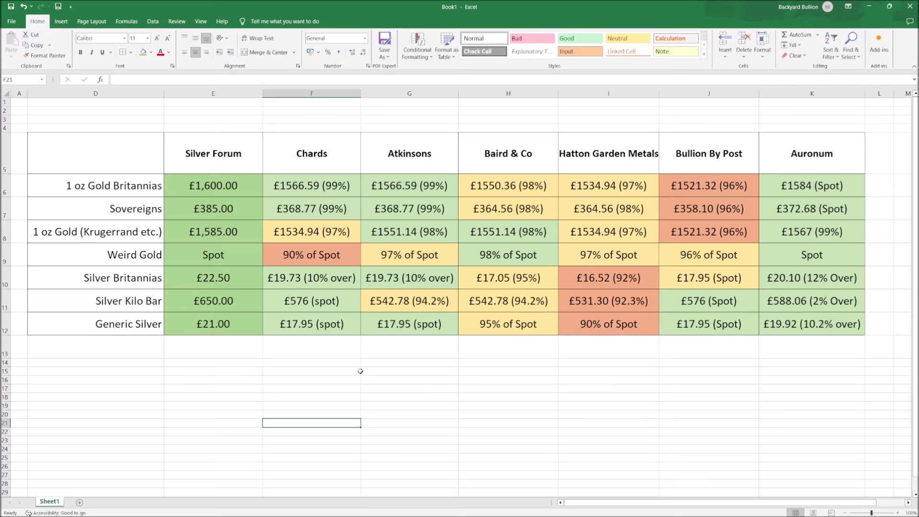
{"action": "left_click", "coordinate": [345, 255]}
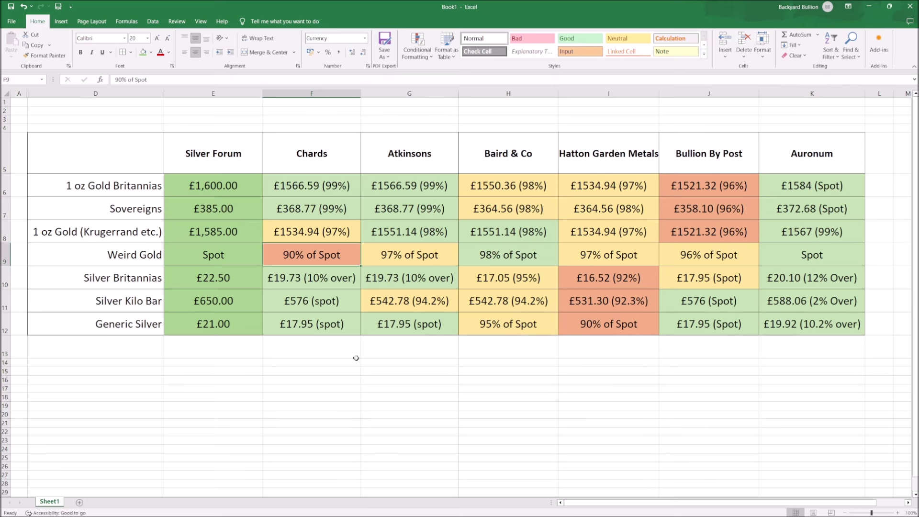